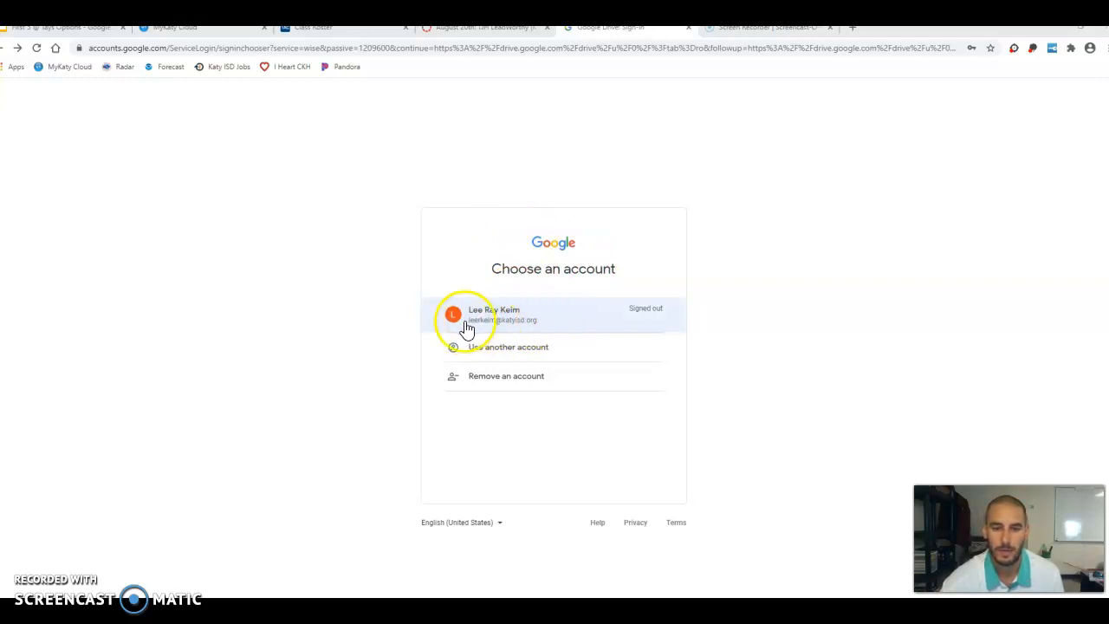
Sign in to Google Drive with the listed school account, supplying the account password
click(531, 323)
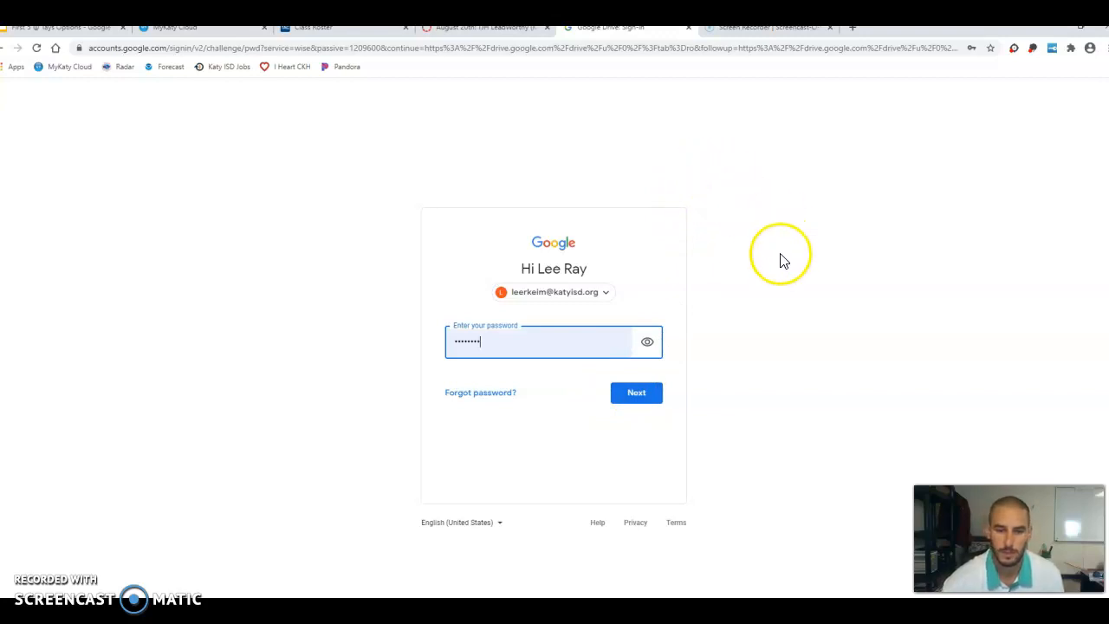
click(636, 401)
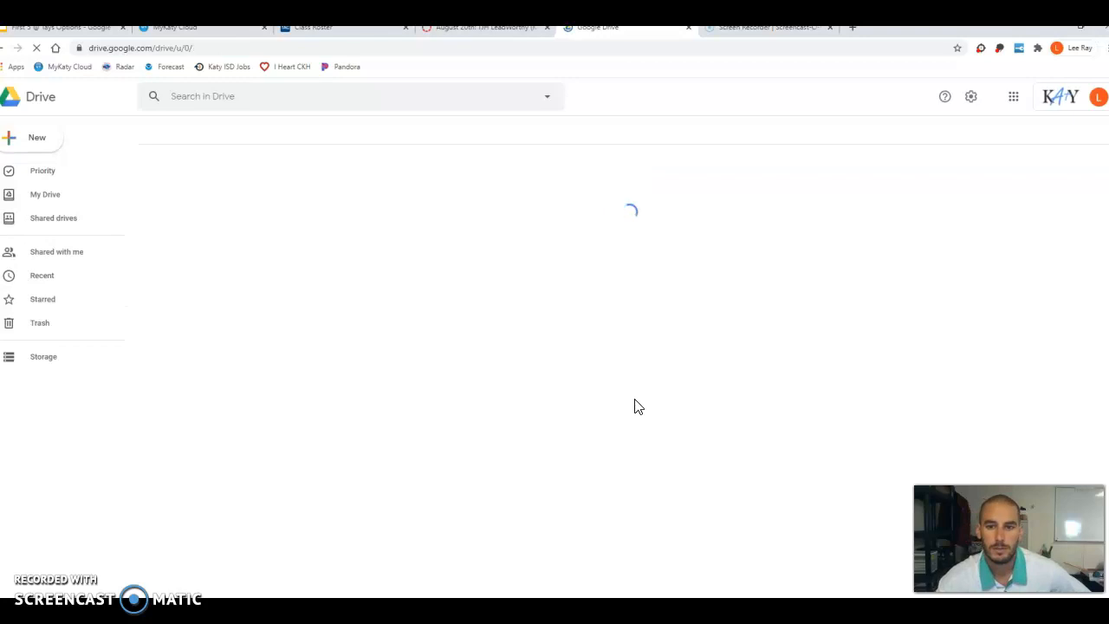
click(635, 439)
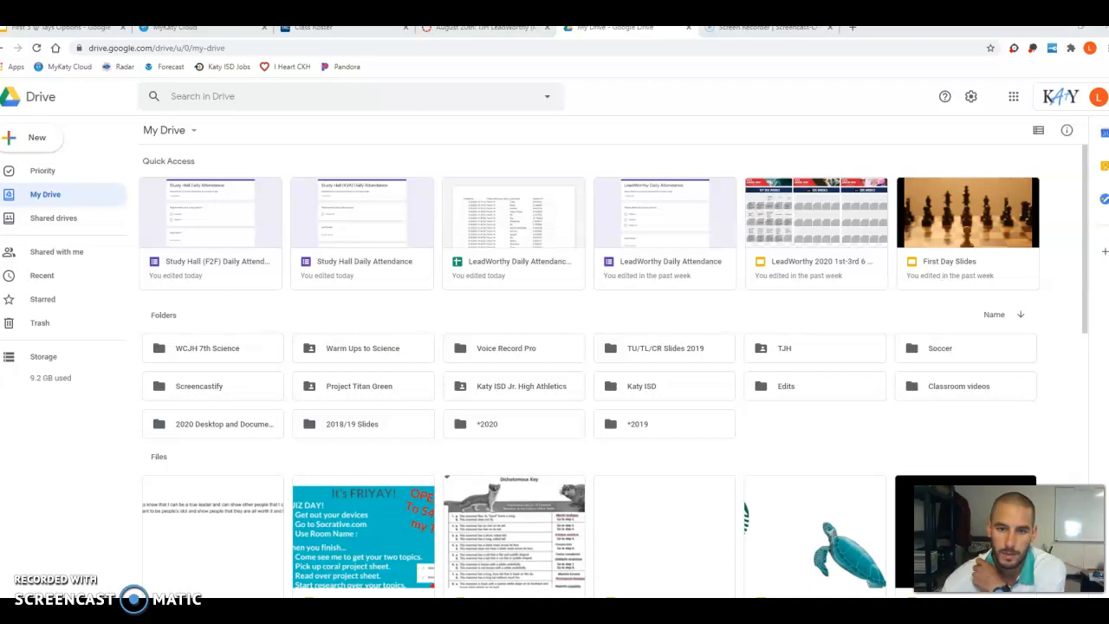
drag(1009, 539, 703, 107)
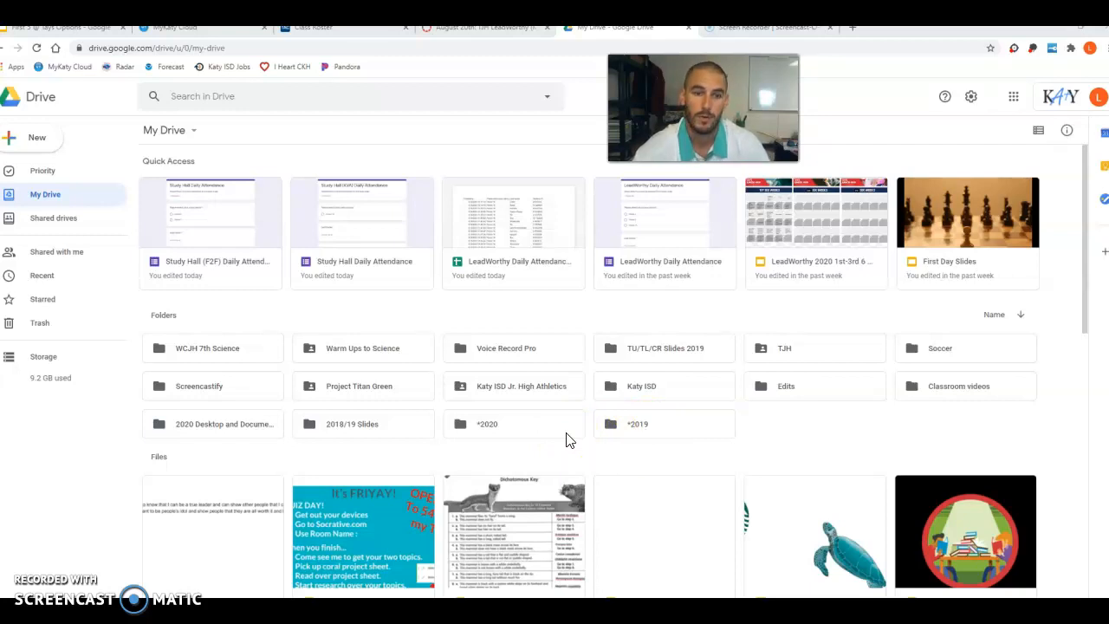
Create a new folder named "2020 School Year" in My Drive
click(781, 432)
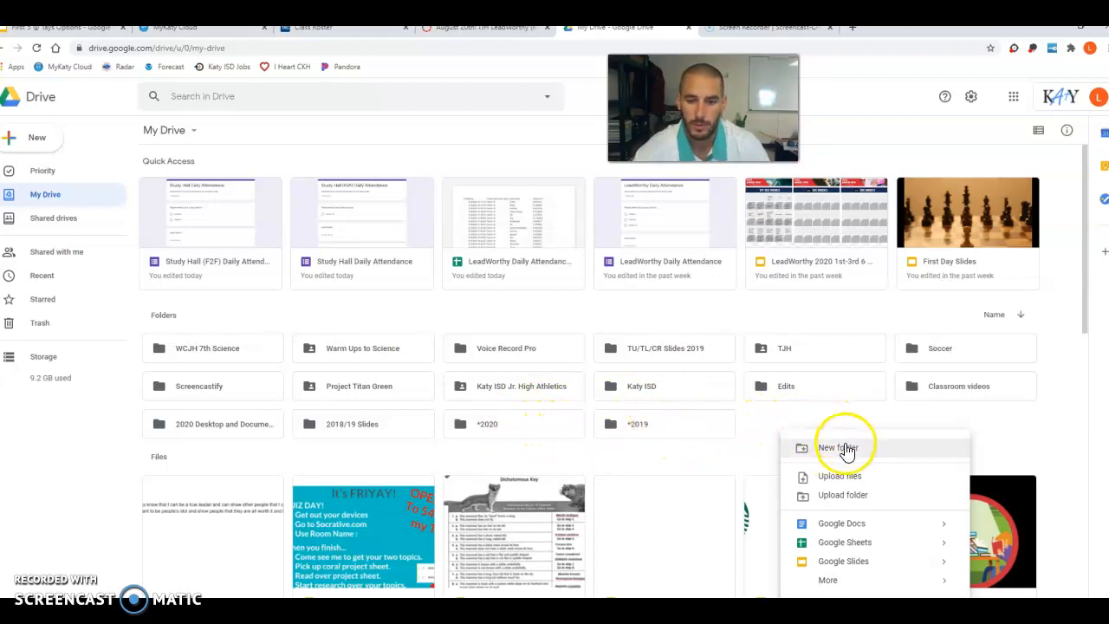
click(846, 448)
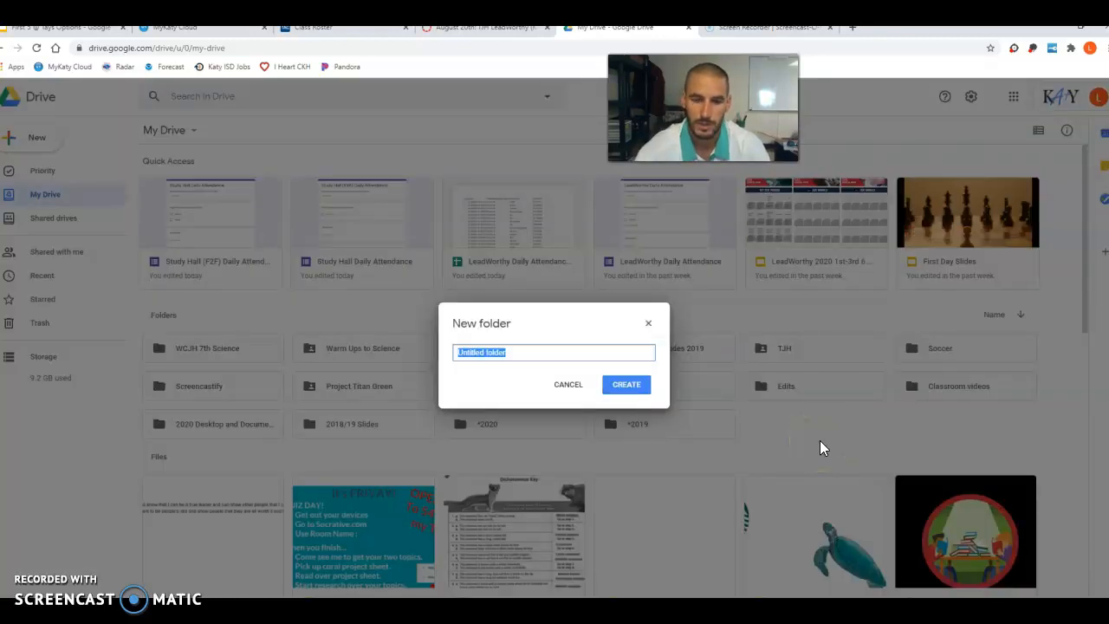
text(2020 School Year)
click(468, 393)
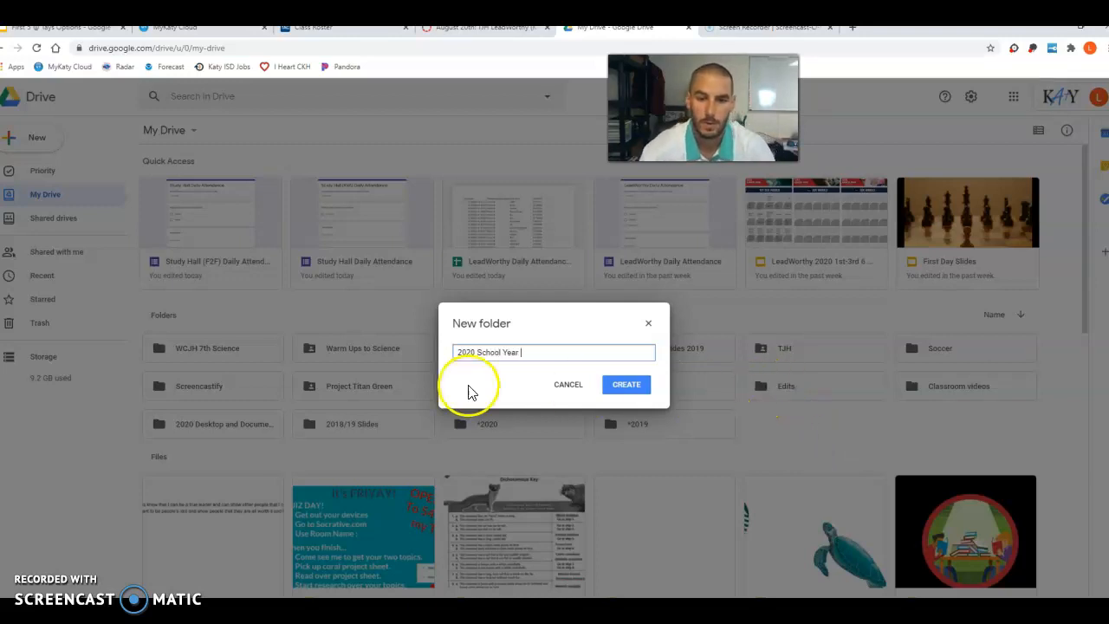
click(637, 386)
Open the "2020 School Year" folder from the folder list in My Drive
scroll(684, 483, down, 1)
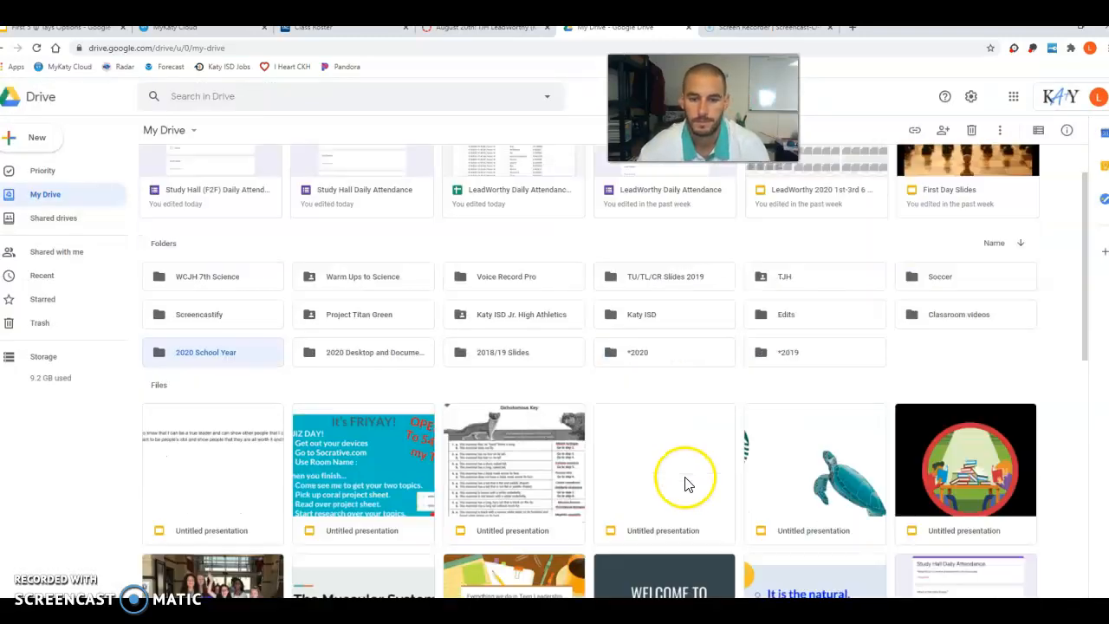
double_click(209, 364)
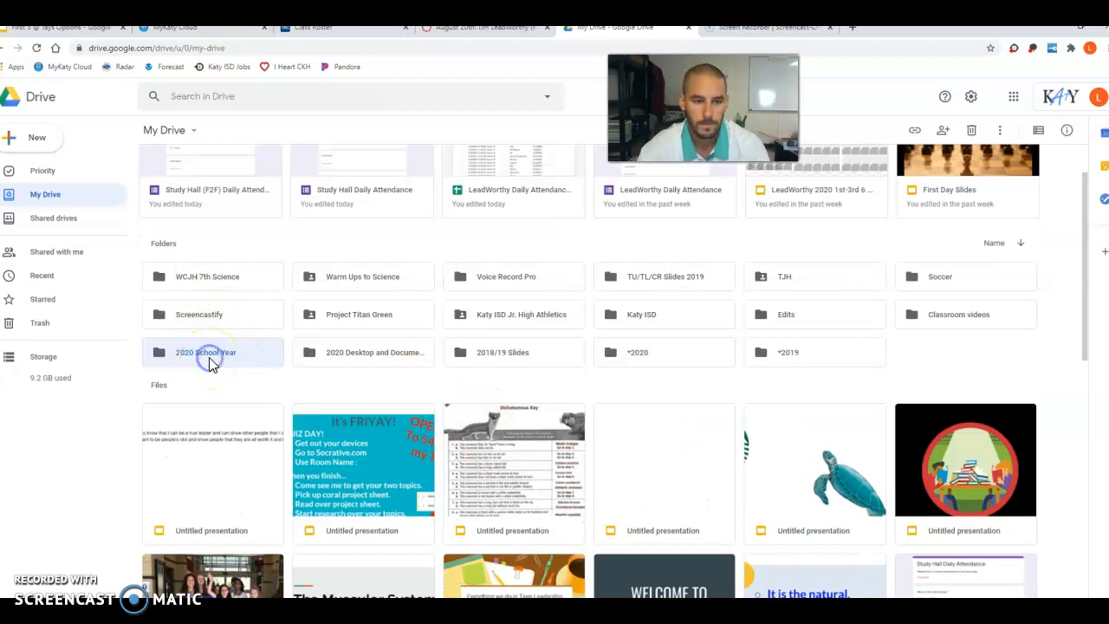
click(213, 363)
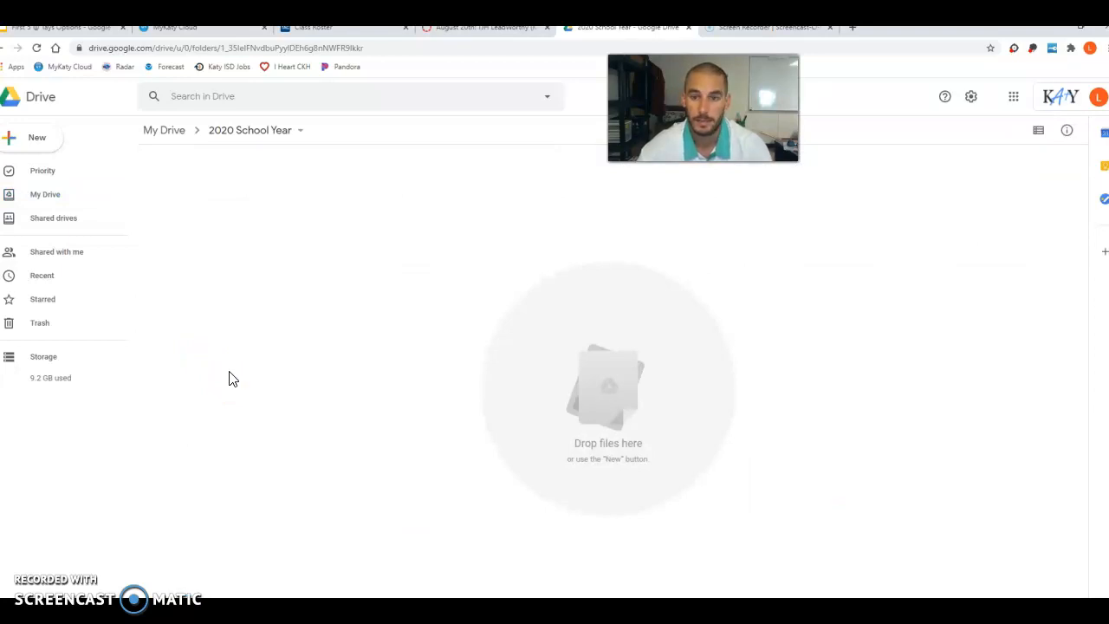
click(230, 369)
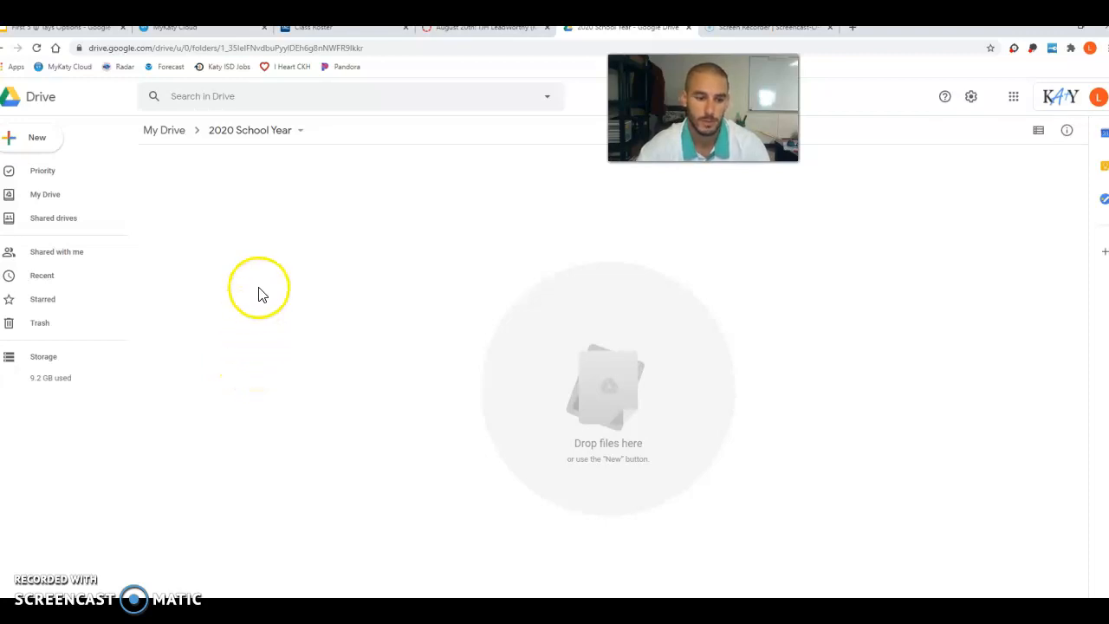
Create a subfolder named "LeadWorthy" inside the "2020 School Year" folder
right_click(265, 260)
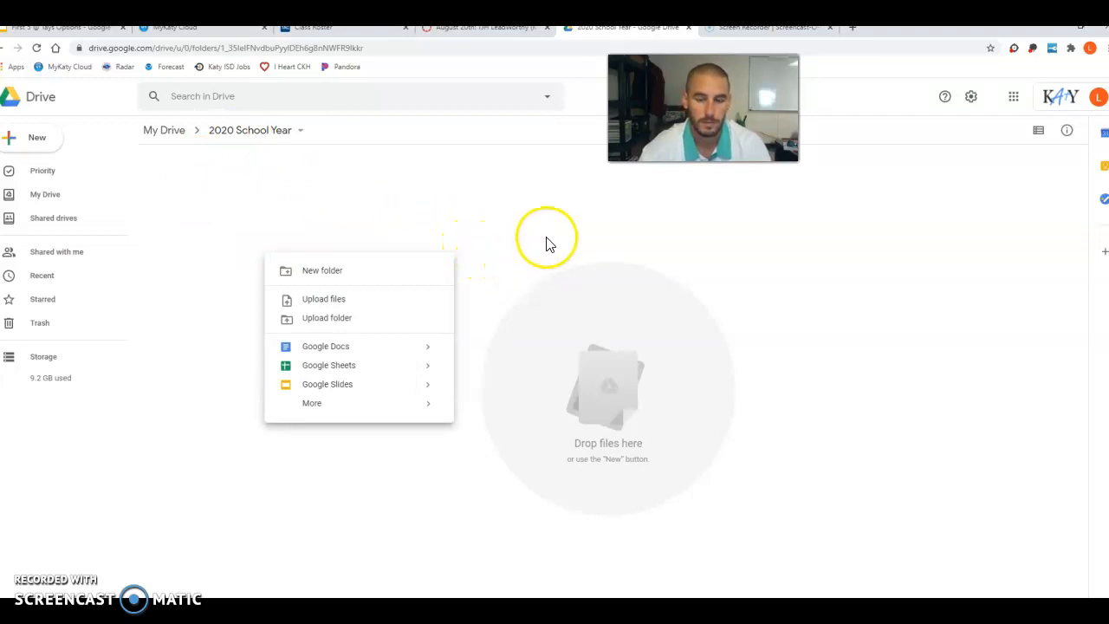
click(384, 271)
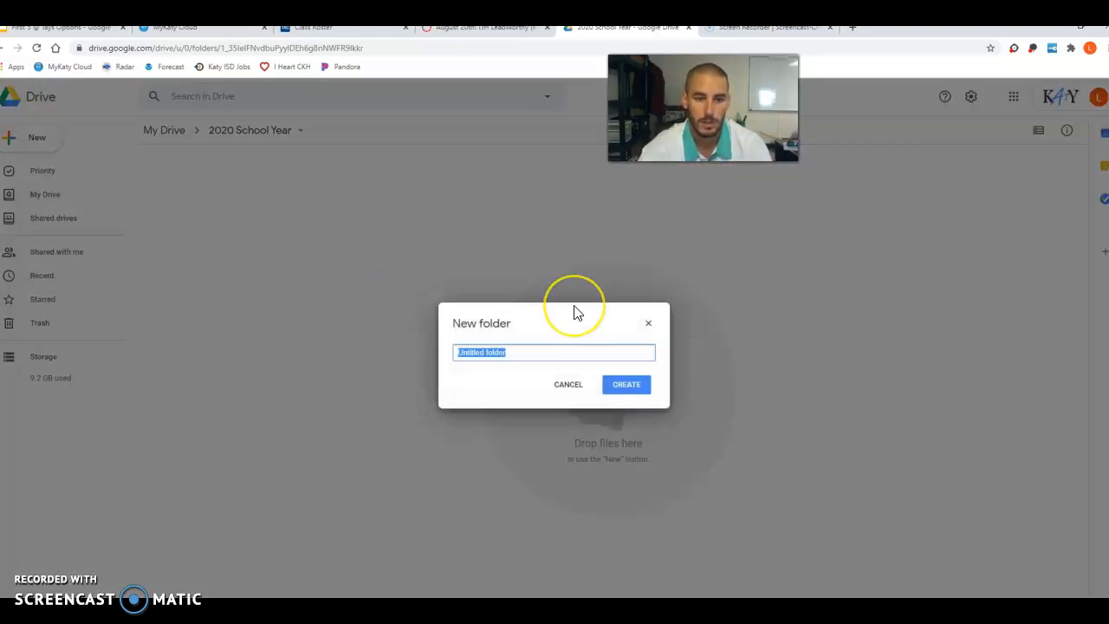
text(Ke)
key(BackSpace)
key(BackSpace)
text(Lead)
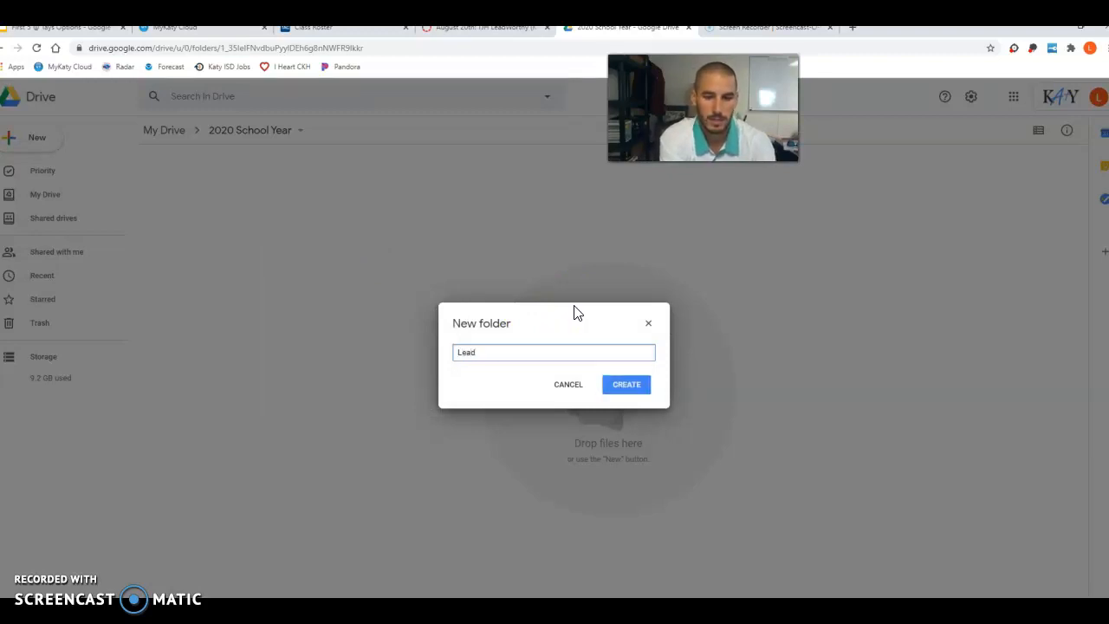
text(Worthy)
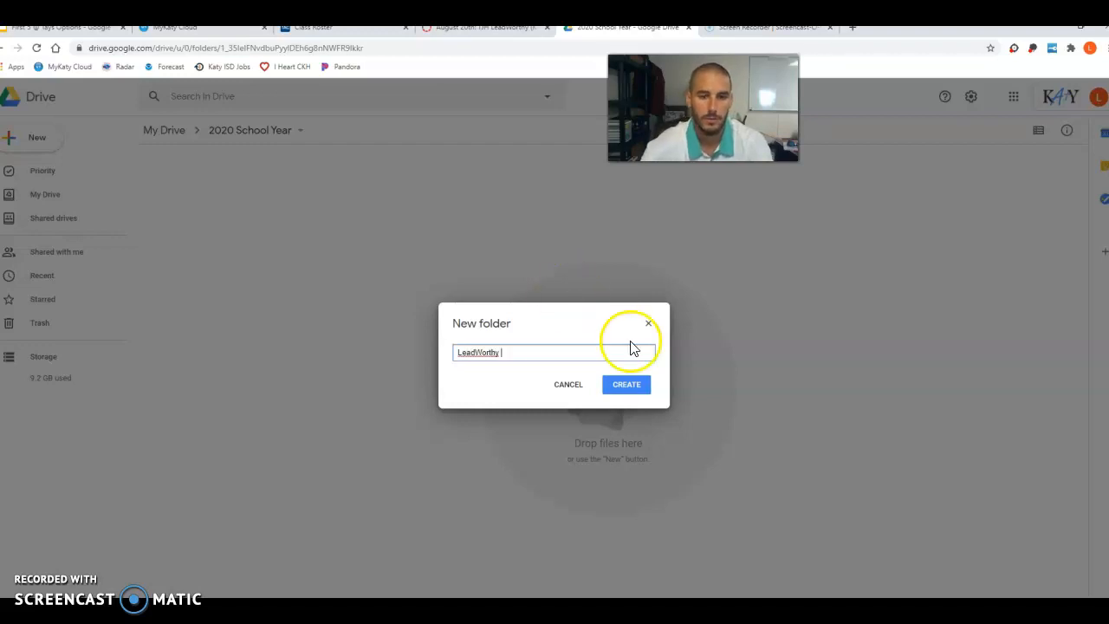
click(628, 386)
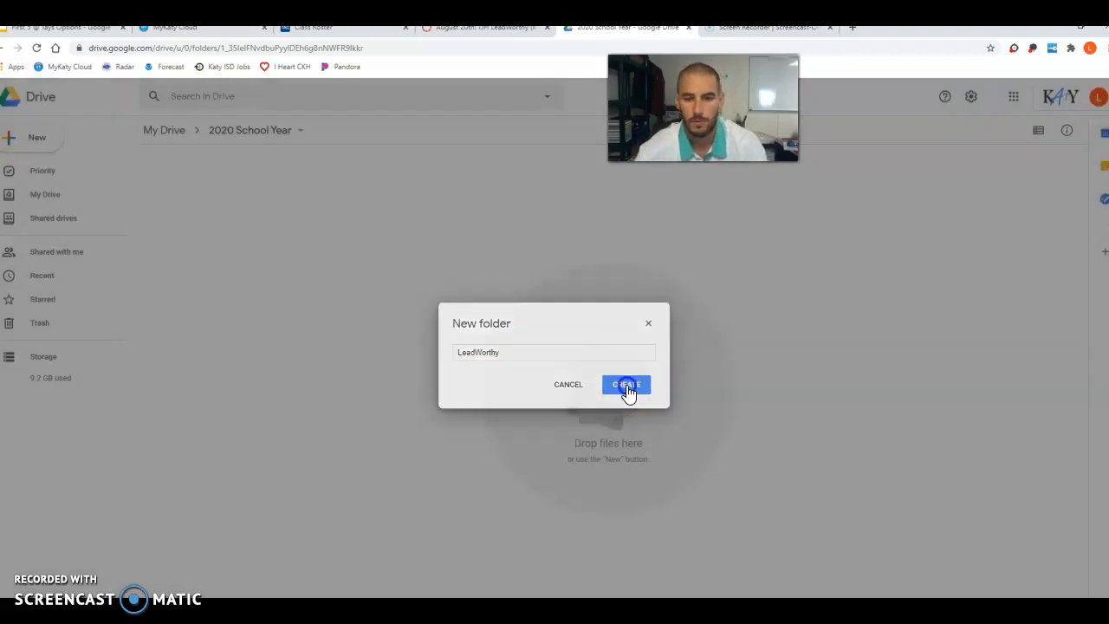
Add a "Career Investigations" subfolder in the "2020 School Year" folder
right_click(555, 355)
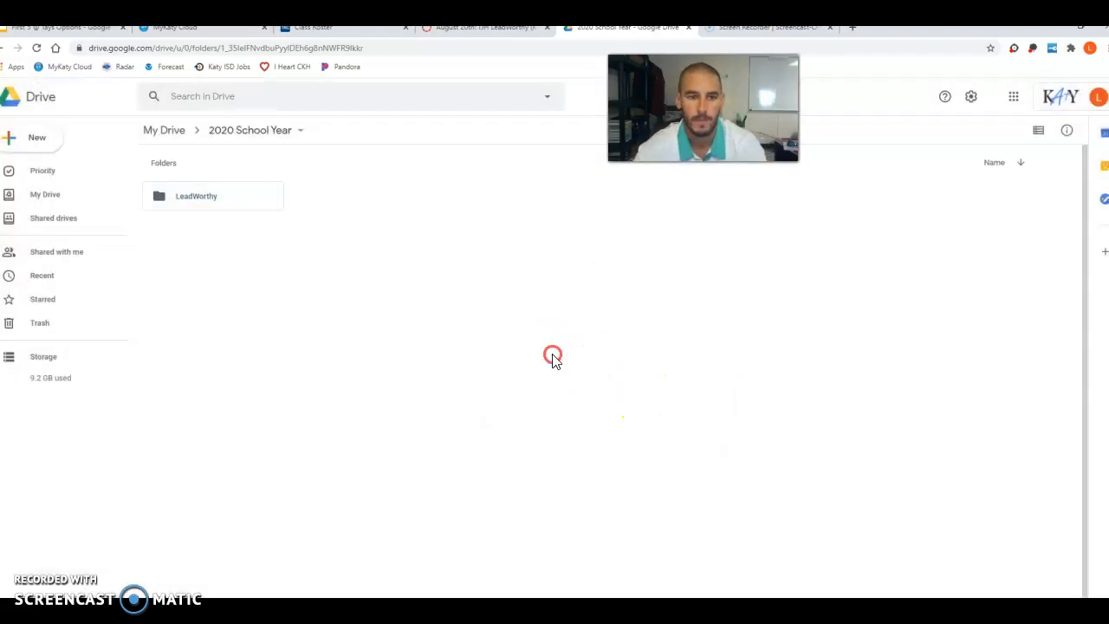
click(615, 371)
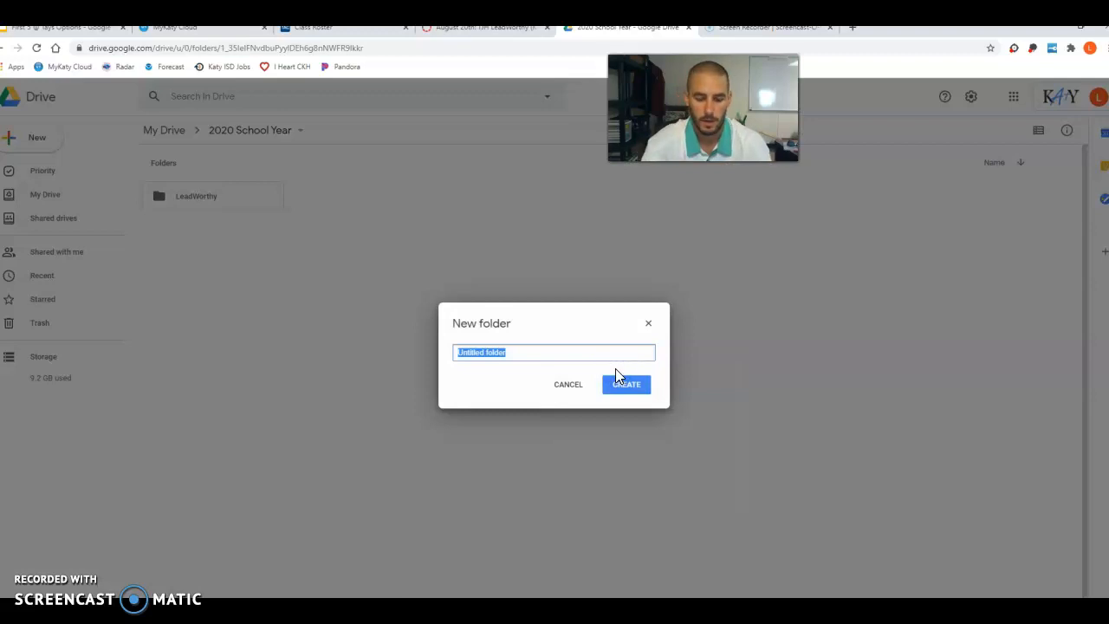
text(Care)
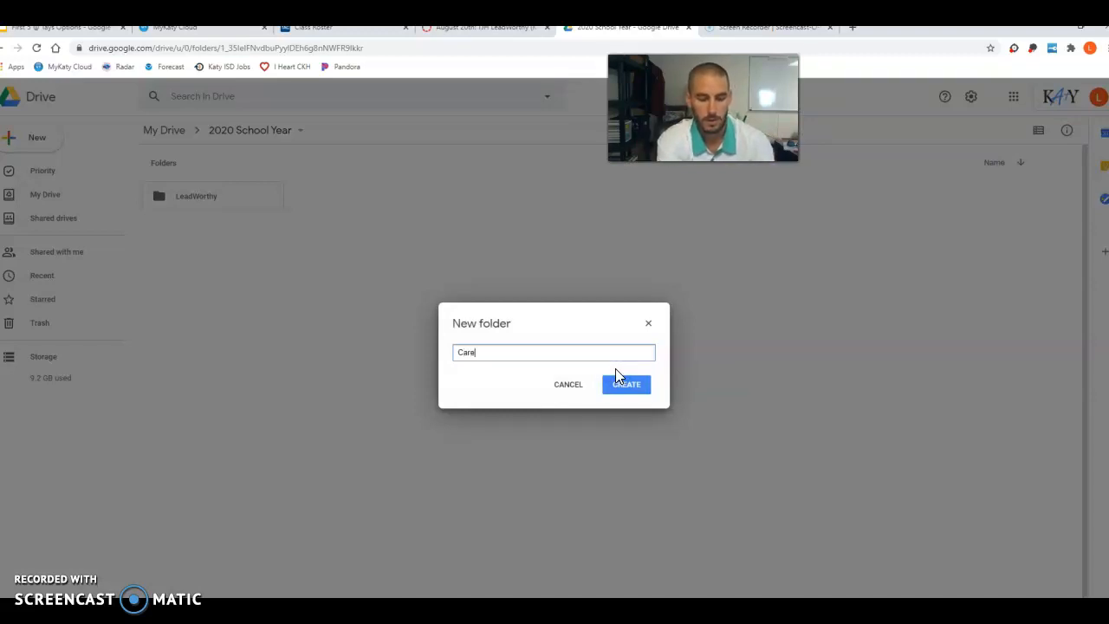
text(er Investigations)
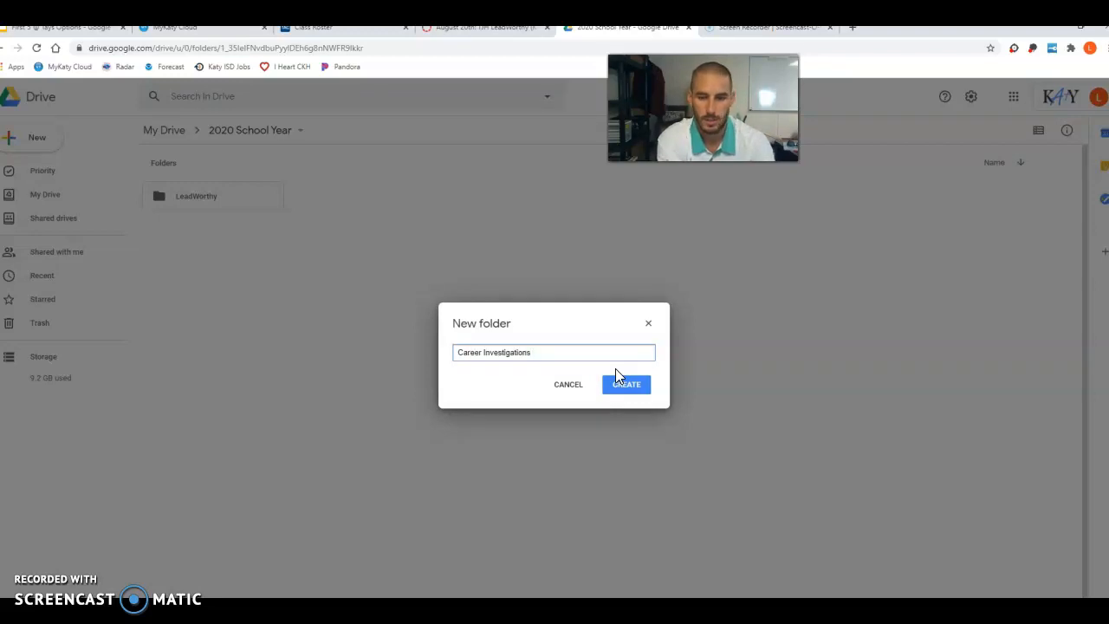
click(627, 386)
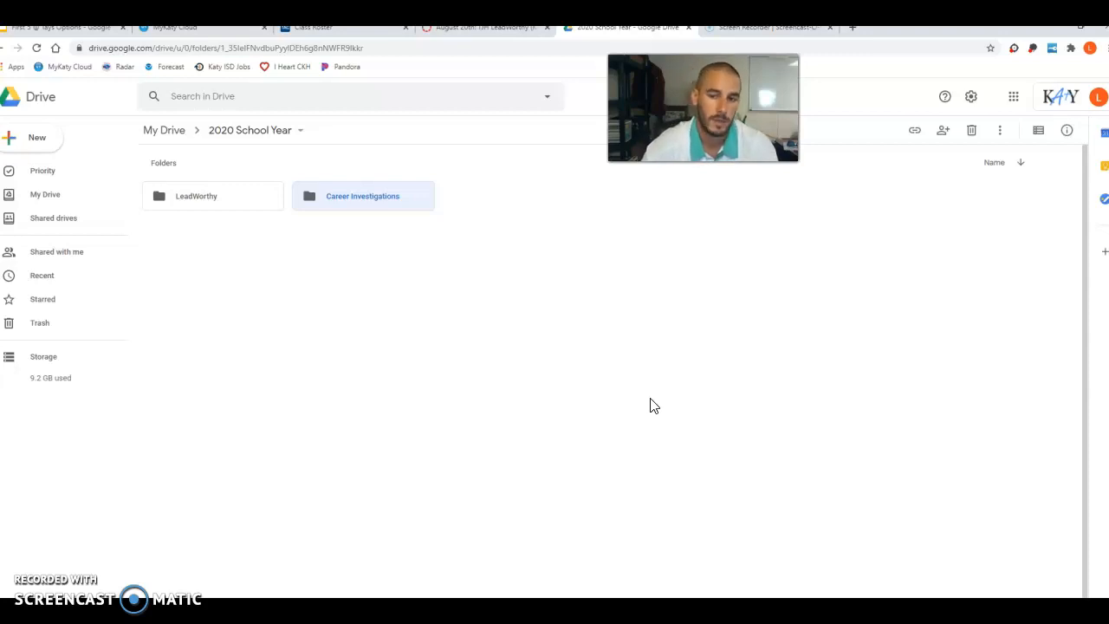
Create a class subfolder named "Math" in the "2020 School Year" folder
click(479, 302)
click(522, 317)
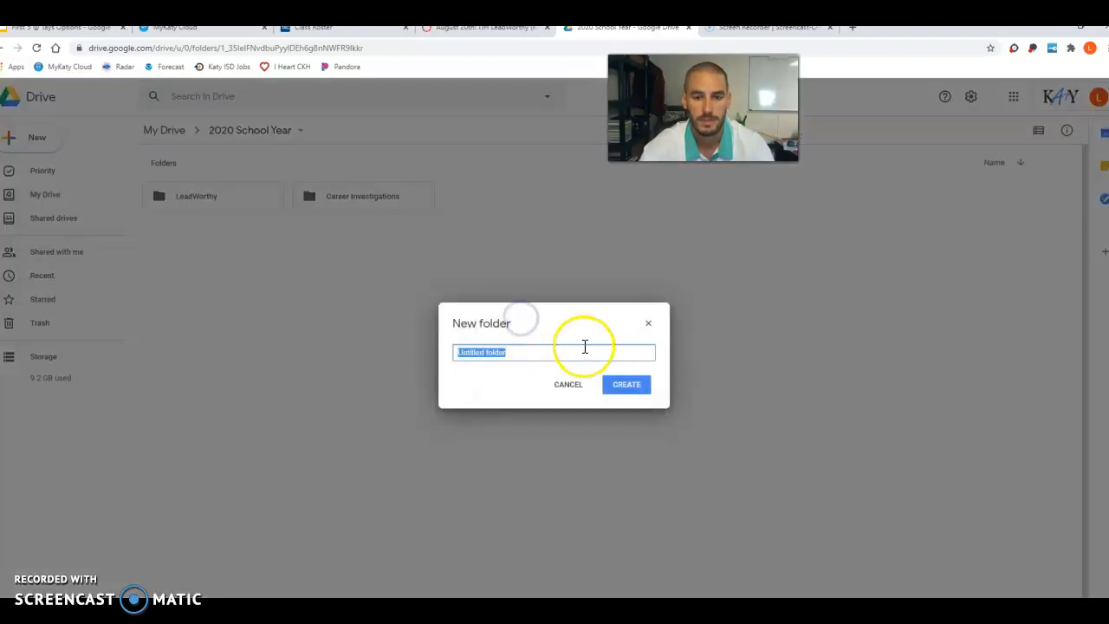
text(Math)
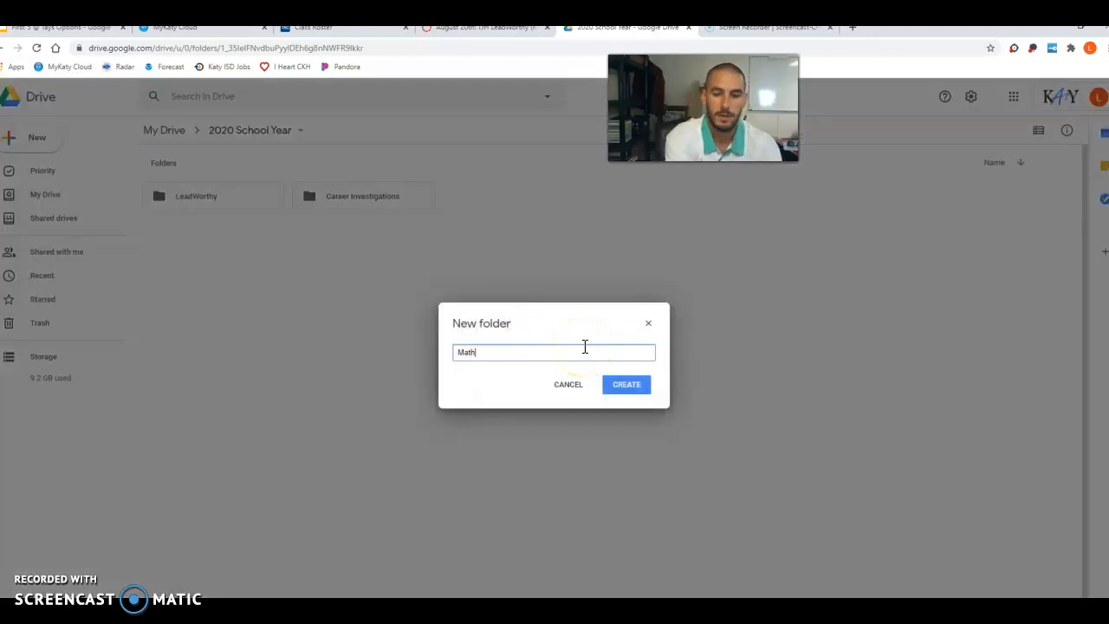
text(matics)
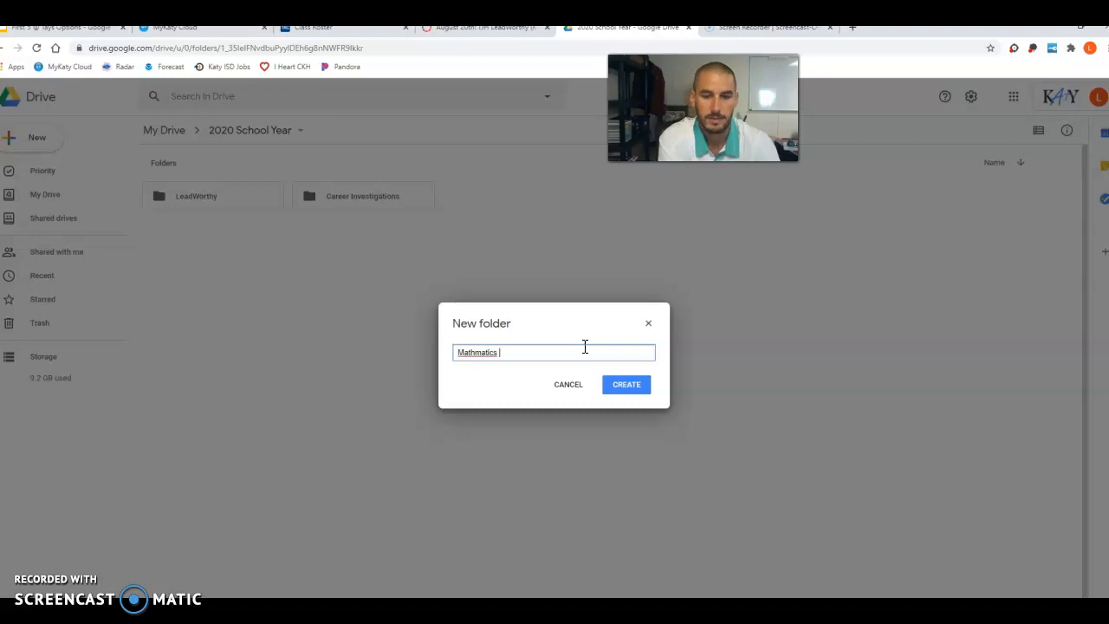
key(BackSpace)
key(BackSpace)
key(BackSpace)
key(BackSpace)
key(BackSpace)
key(BackSpace)
key(BackSpace)
text(th)
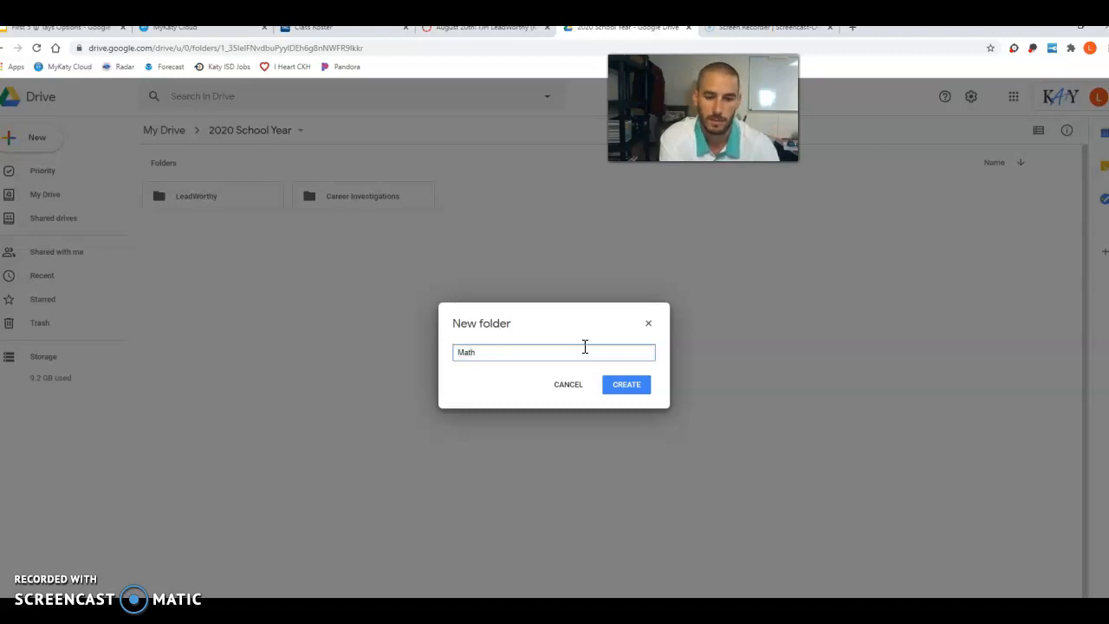
key(Return)
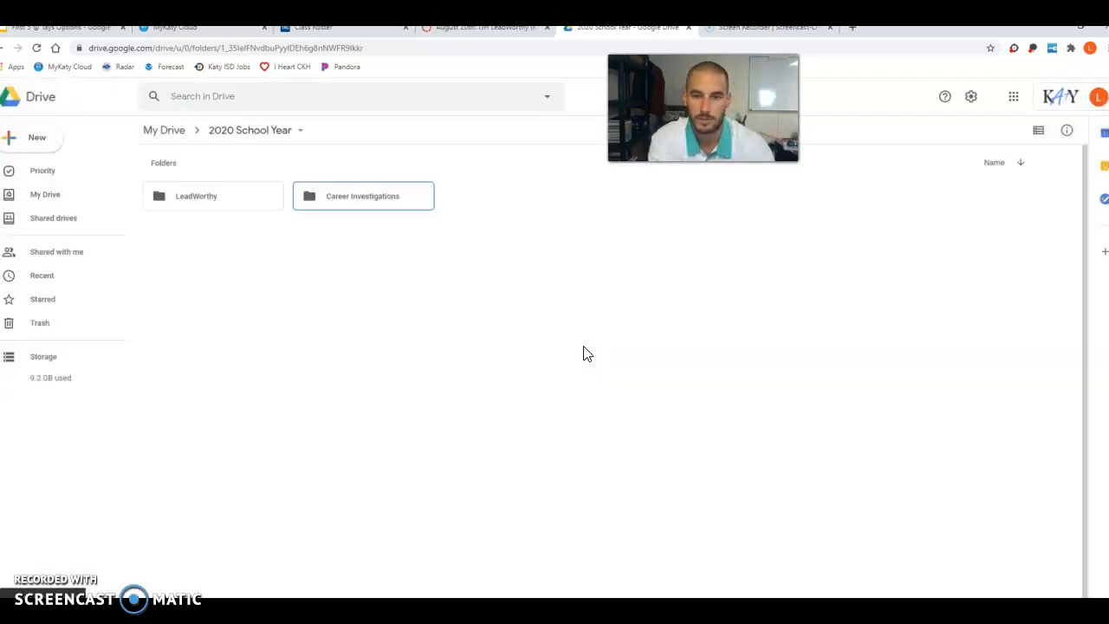
Create a subfolder named "ELA" alongside the other class folders in "2020 School Year"
right_click(584, 349)
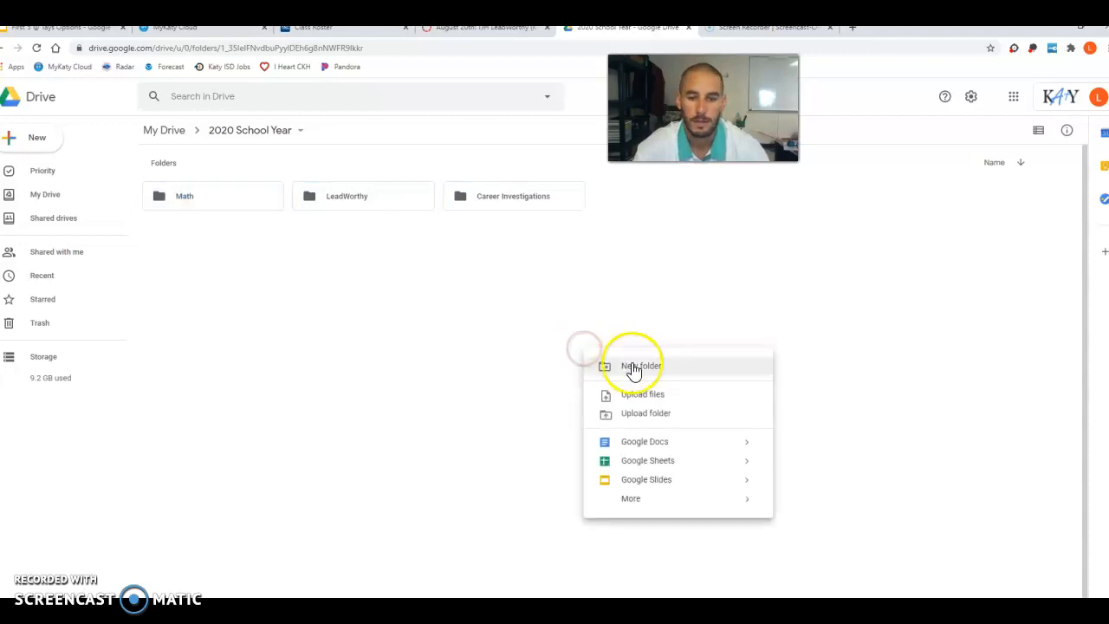
click(633, 367)
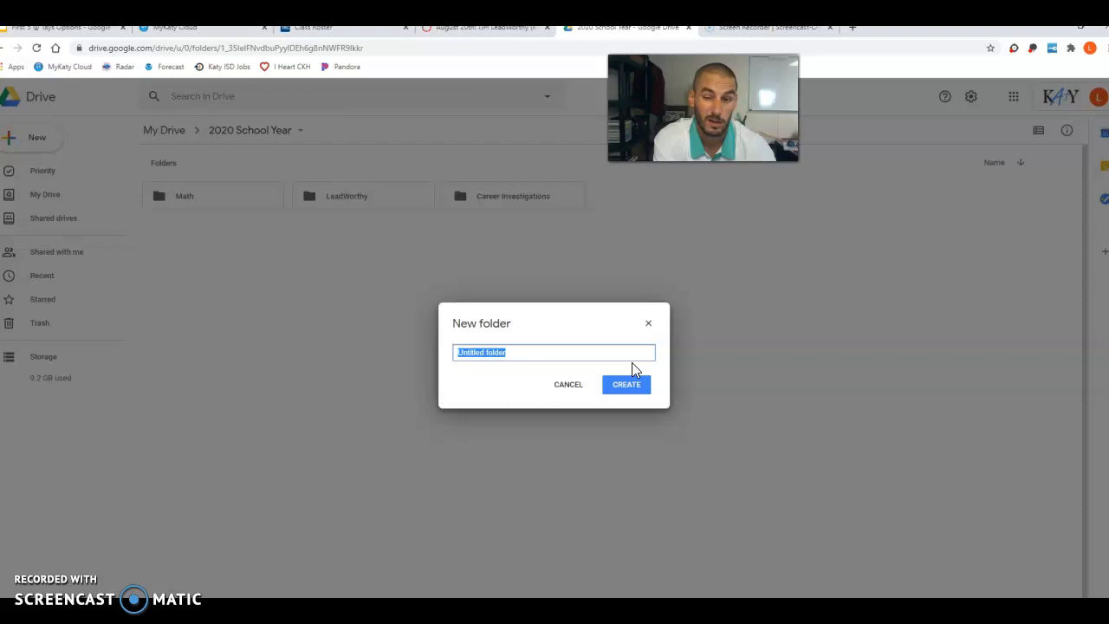
text(ELA)
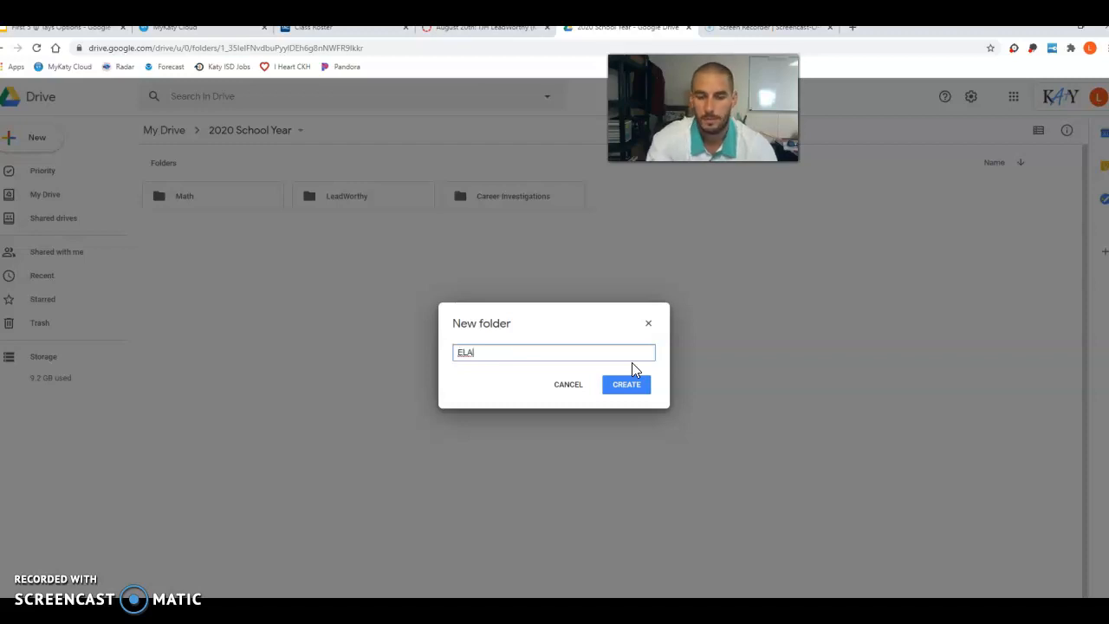
click(628, 384)
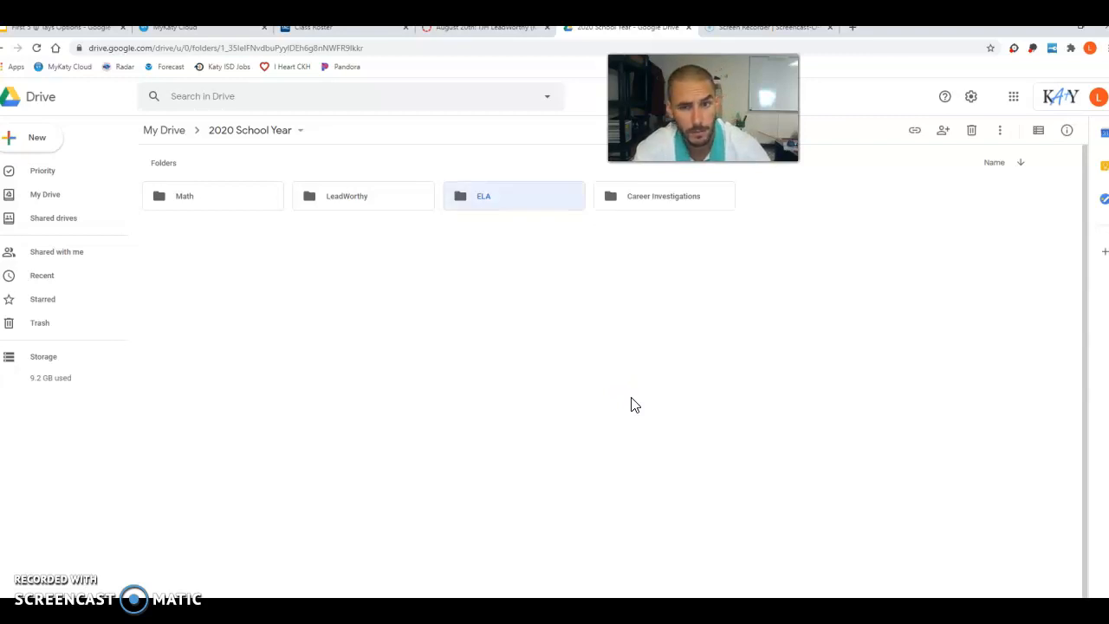
Add a "Physical Education" subfolder to the class folders in "2020 School Year"
right_click(634, 404)
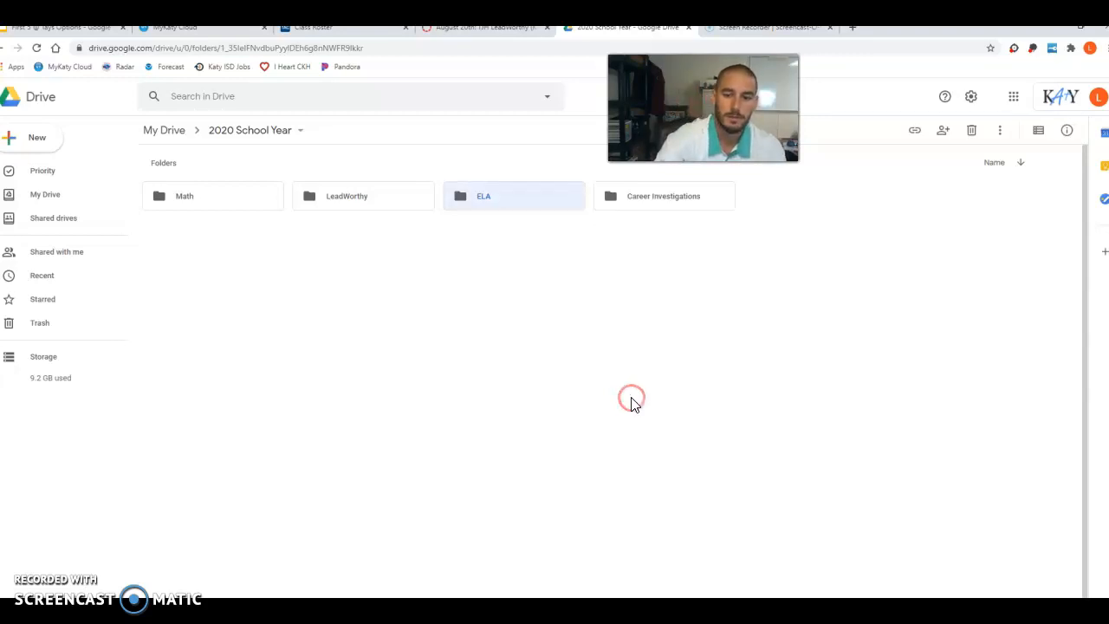
click(680, 414)
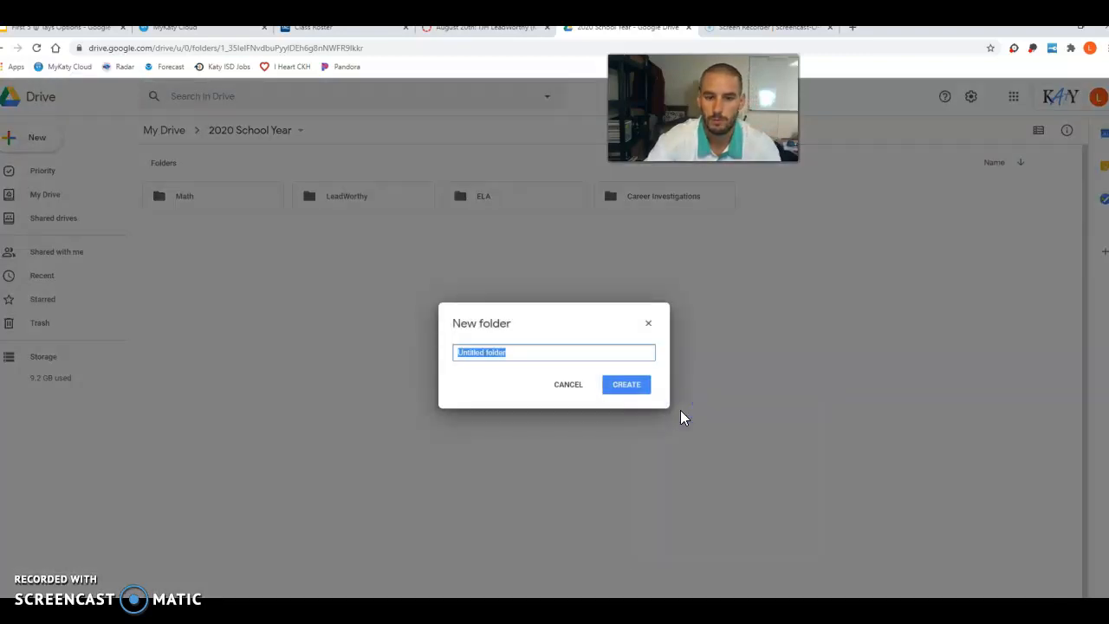
text(Physical)
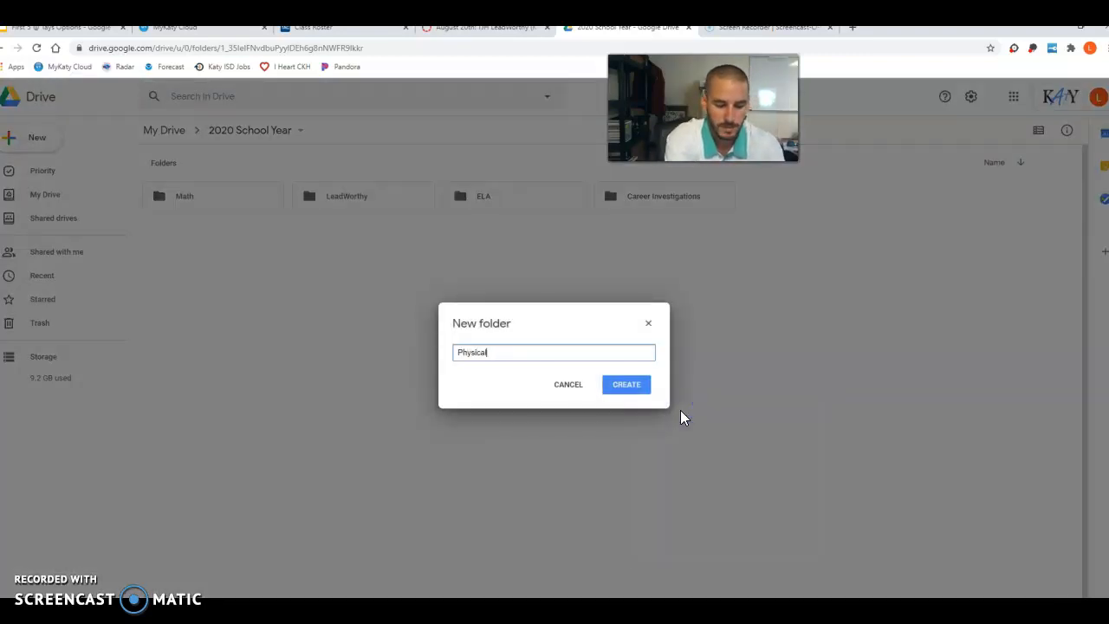
text( Education)
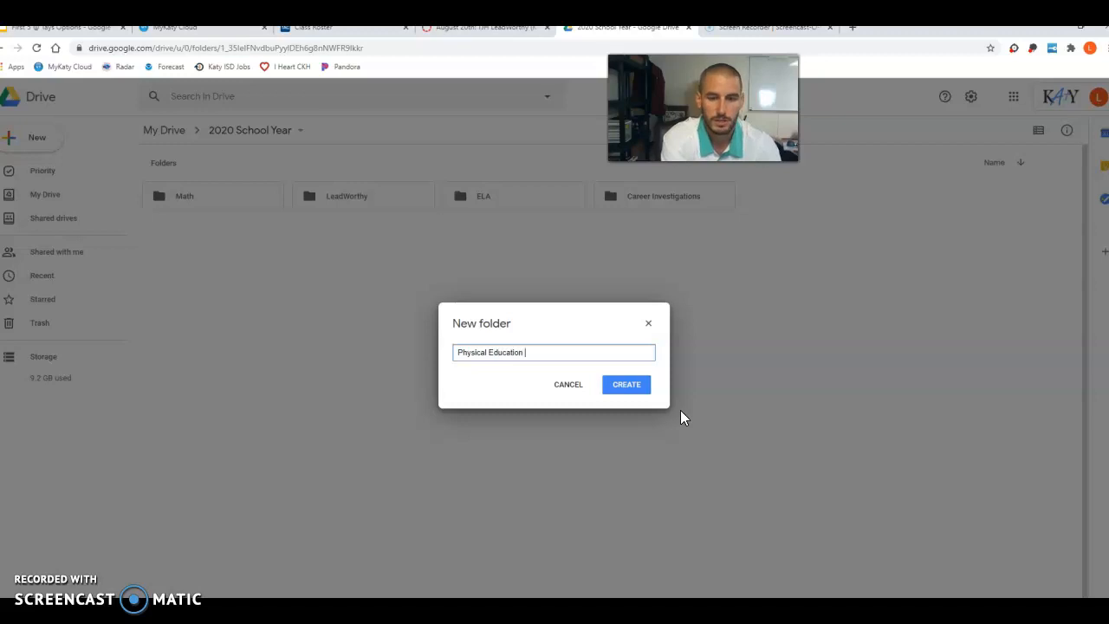
click(630, 386)
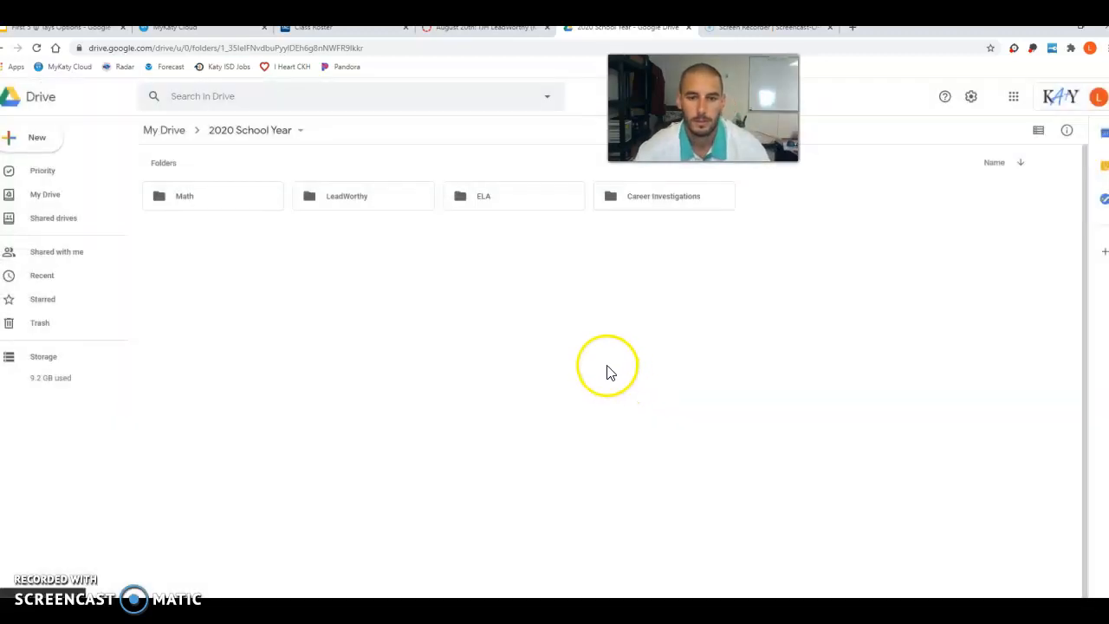
Create a class subfolder named "Science" in the "2020 School Year" folder
right_click(597, 349)
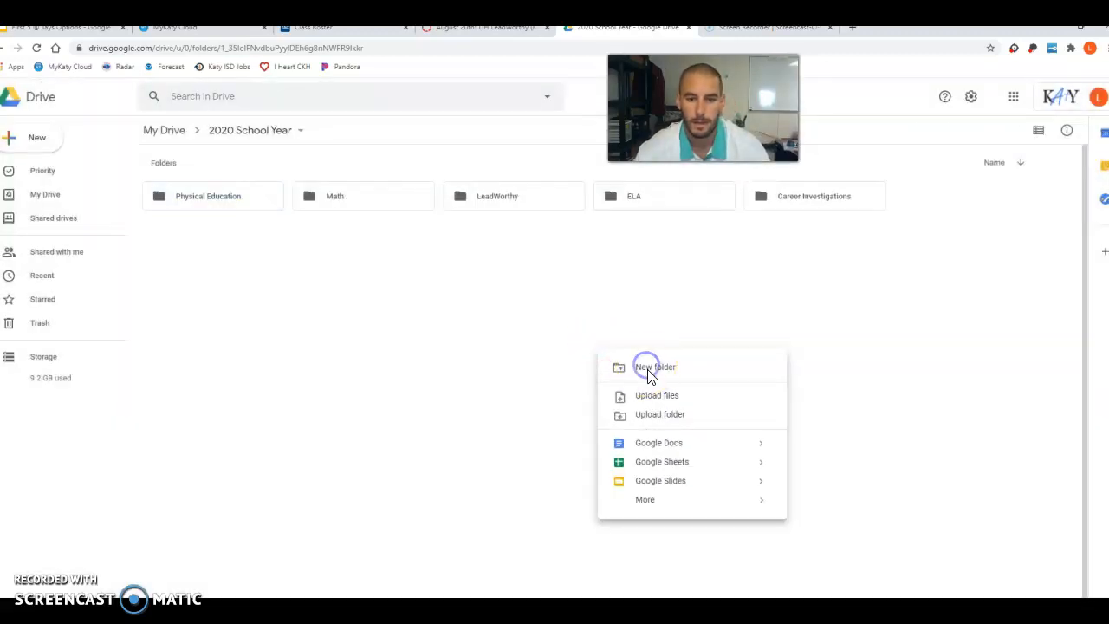
click(659, 369)
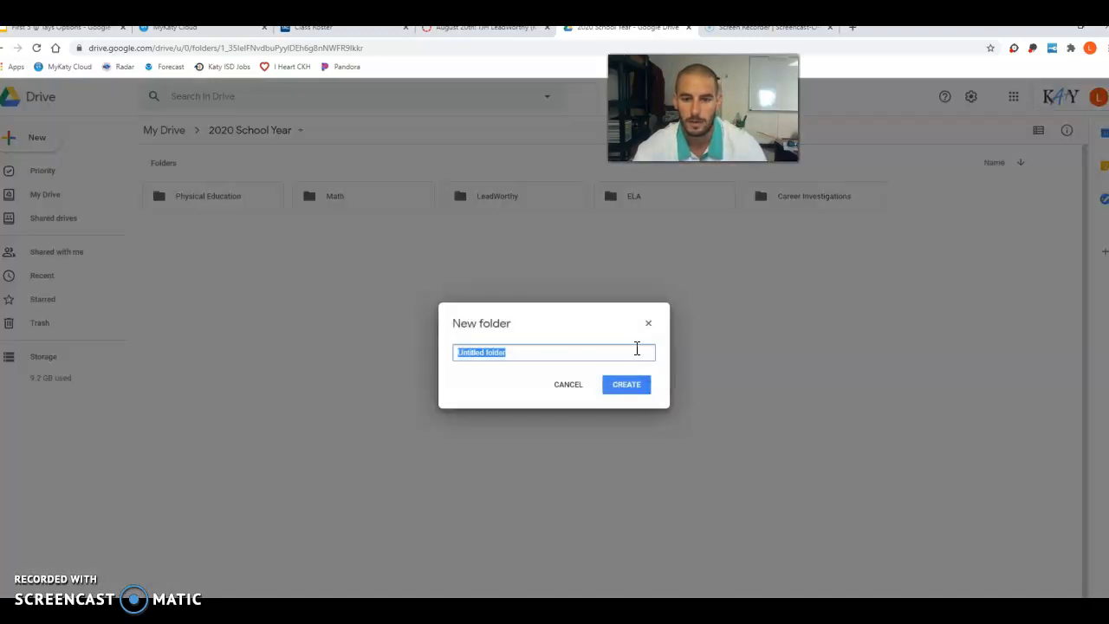
text(Science)
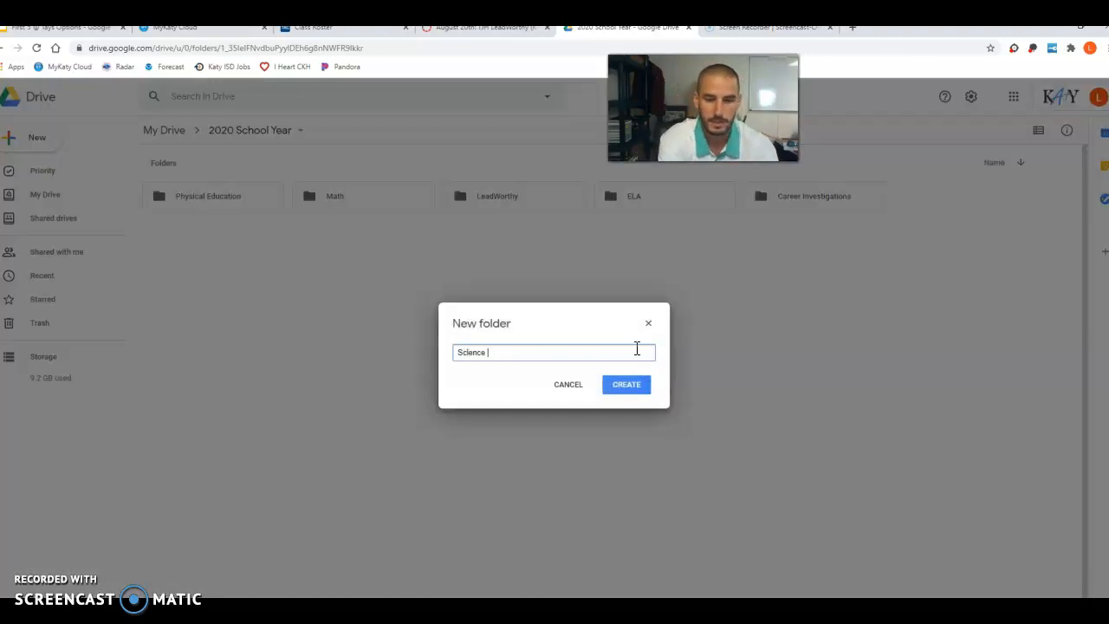
click(625, 382)
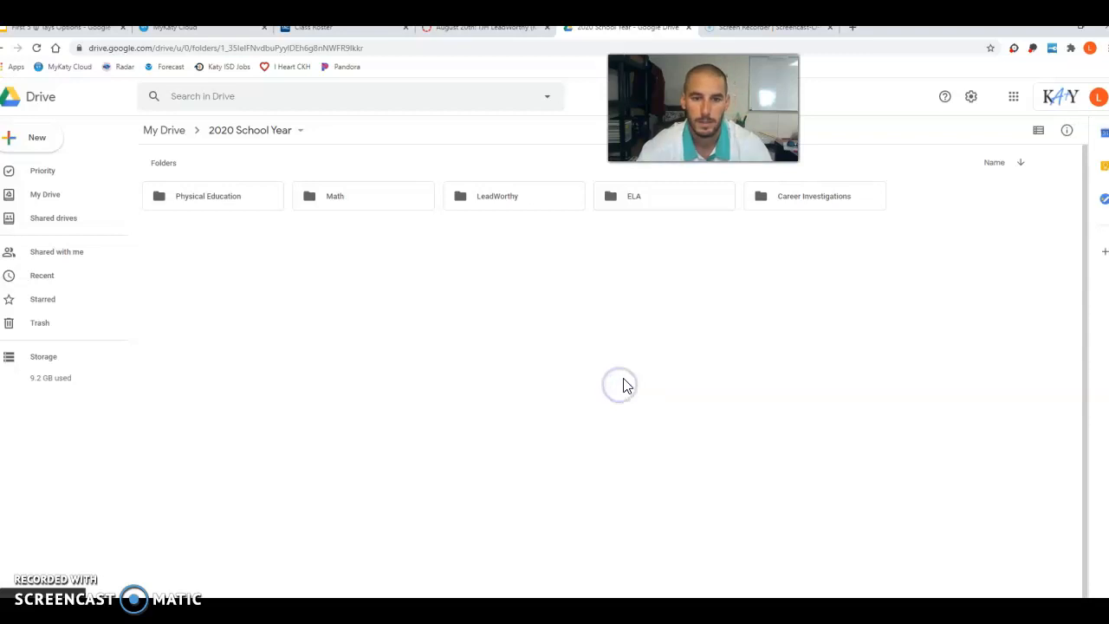
Add an "Other Electives" subfolder to the "2020 School Year" folder
right_click(478, 346)
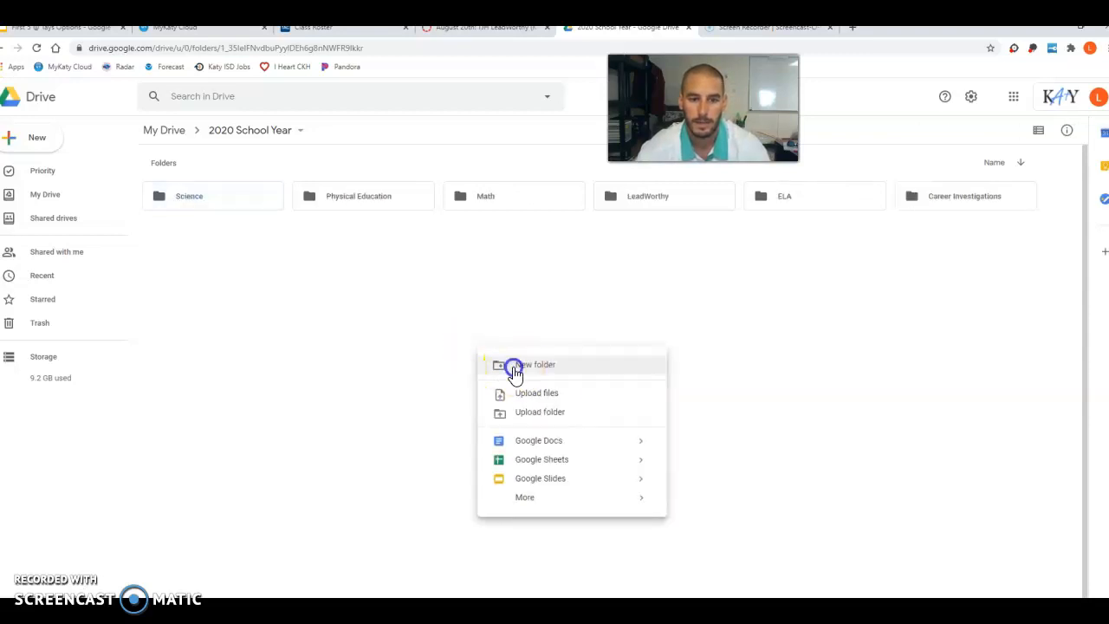
click(513, 368)
text(Other )
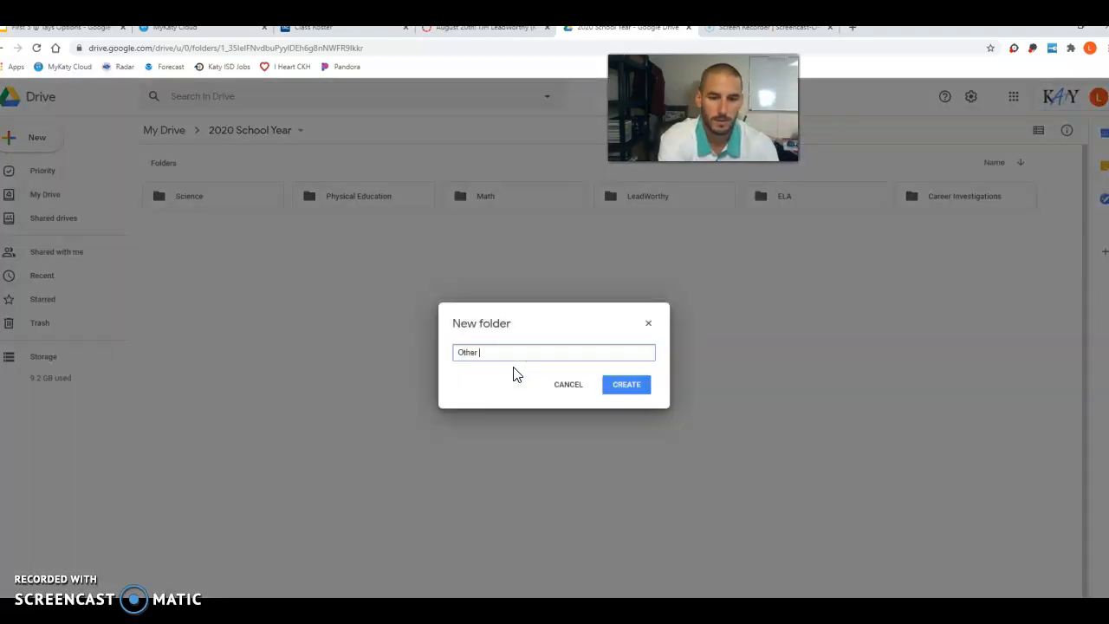
text(Electives)
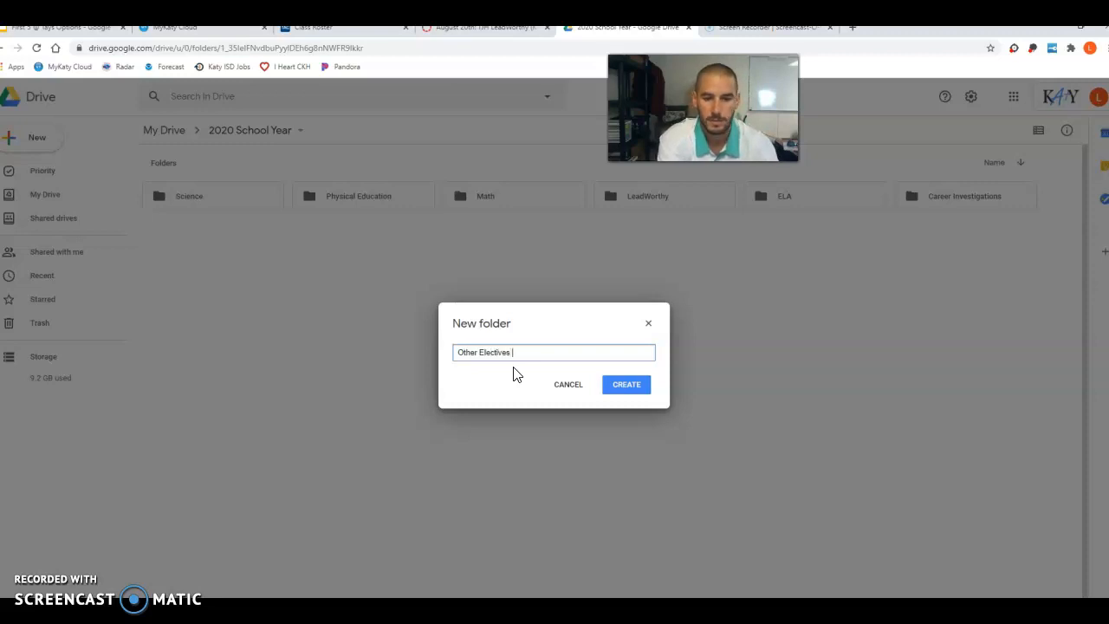
click(637, 386)
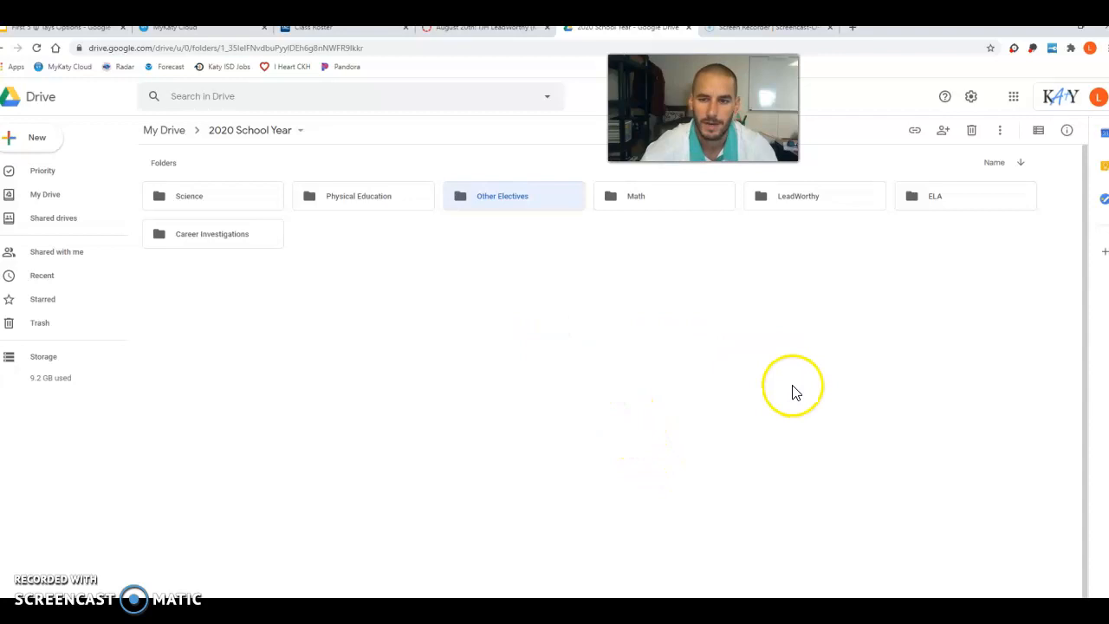
Create a "Social Studies" subfolder alongside the other class folders in "2020 School Year"
right_click(624, 331)
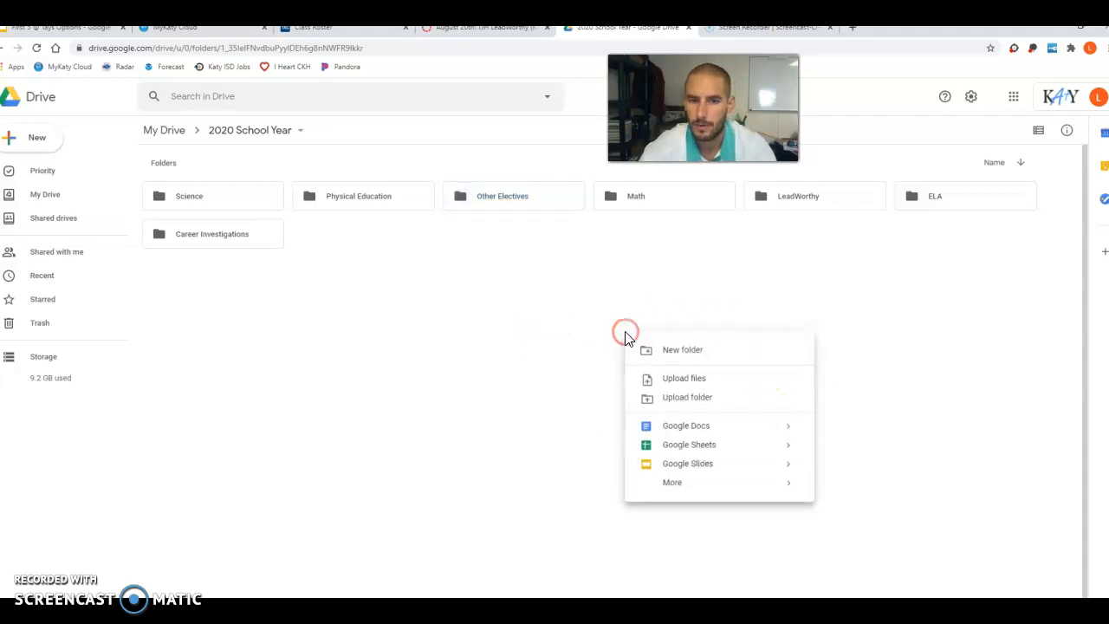
click(685, 350)
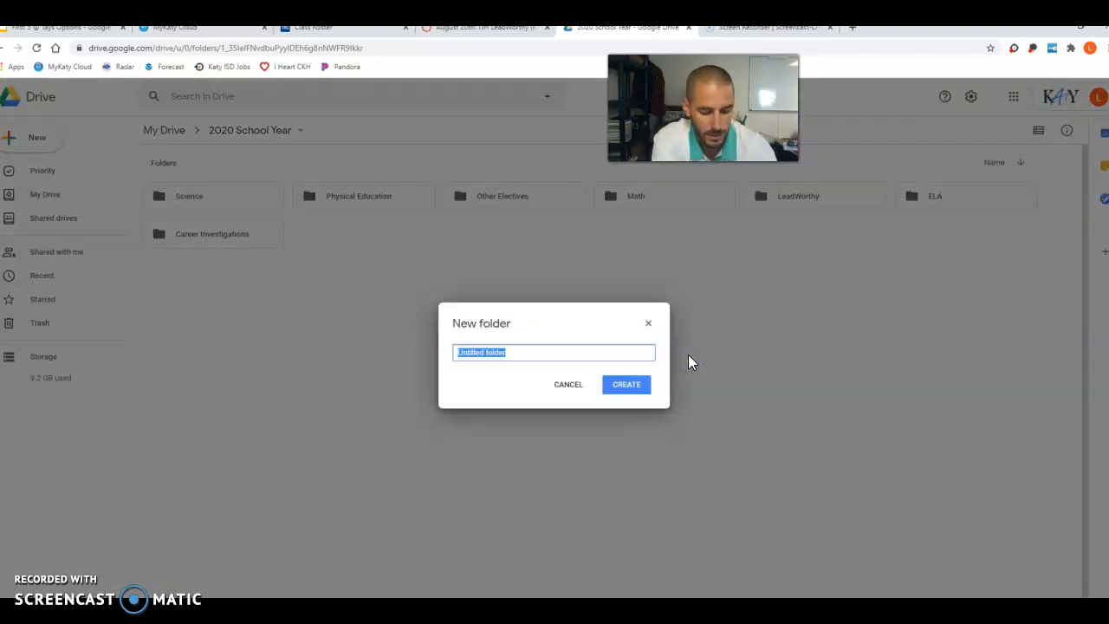
text(Soc)
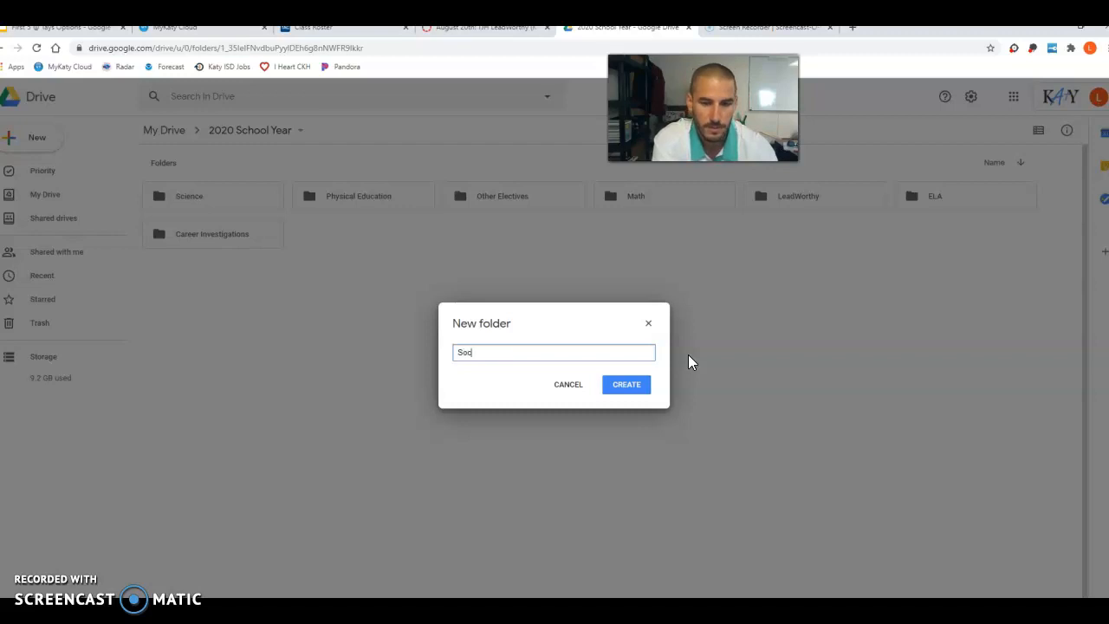
text(ial Studies)
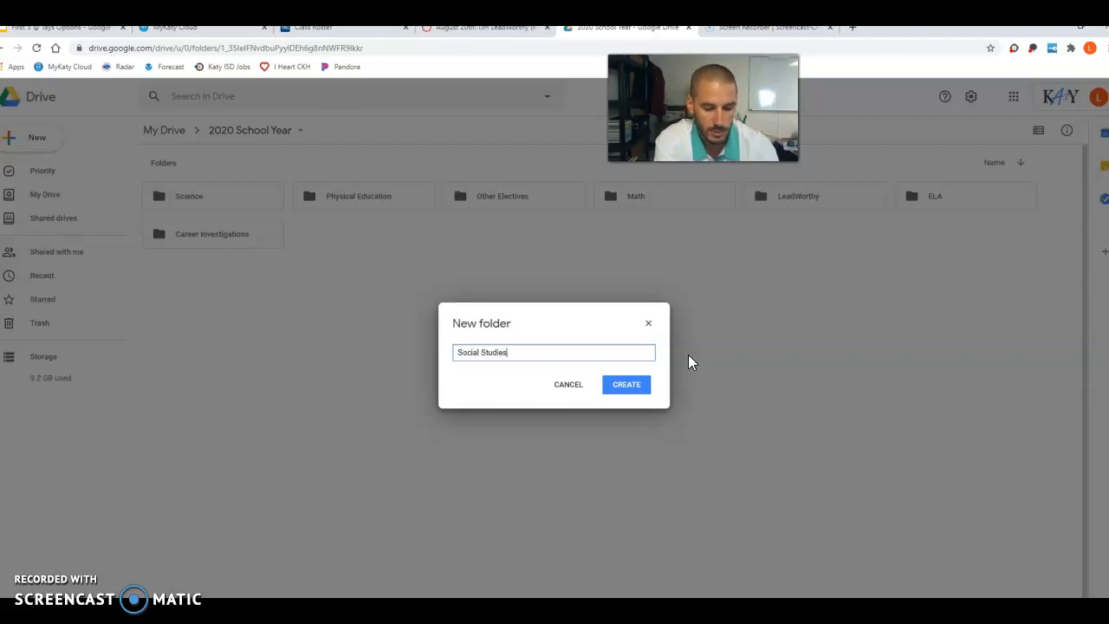
click(634, 386)
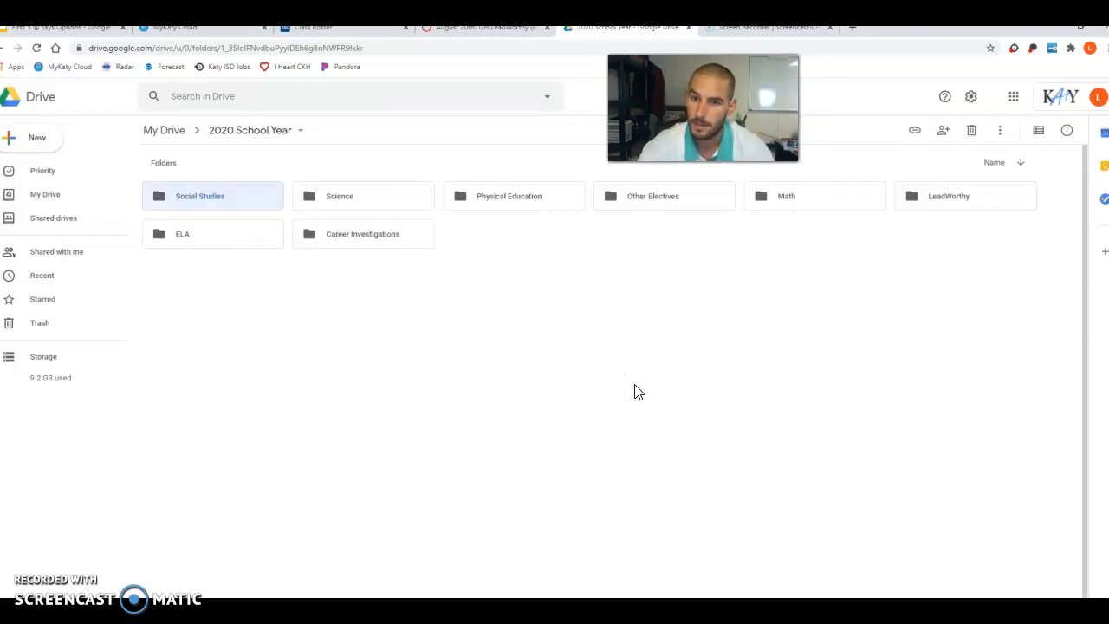
click(634, 388)
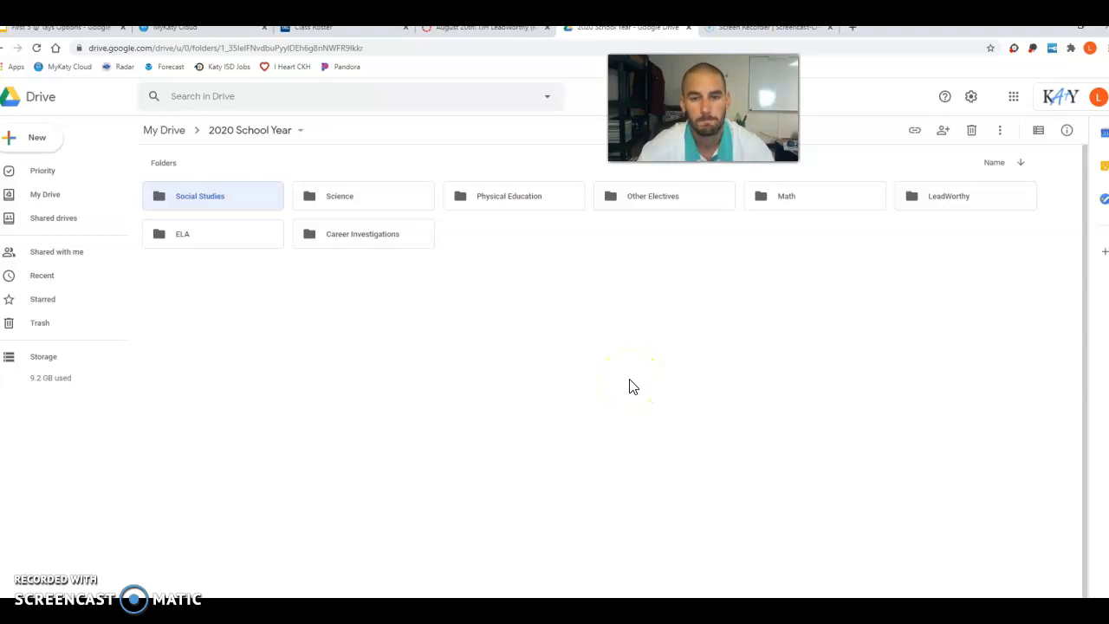
click(647, 377)
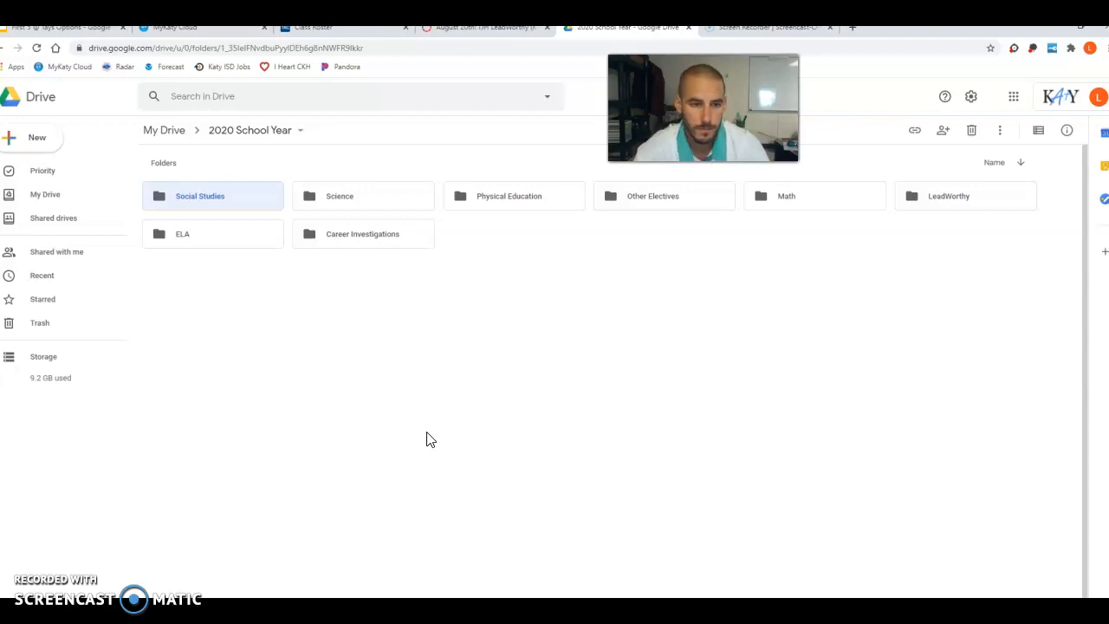
click(435, 432)
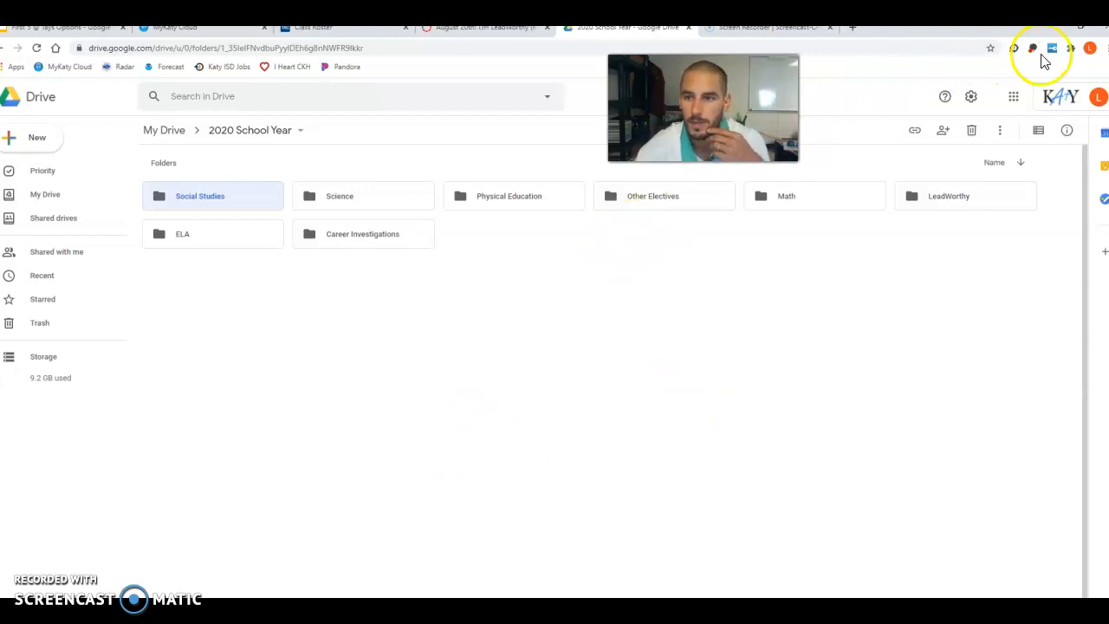
Shrink the Drive window and minimize the Outlook and attendance form windows so the desktop files are accessible beside Drive
click(1068, 27)
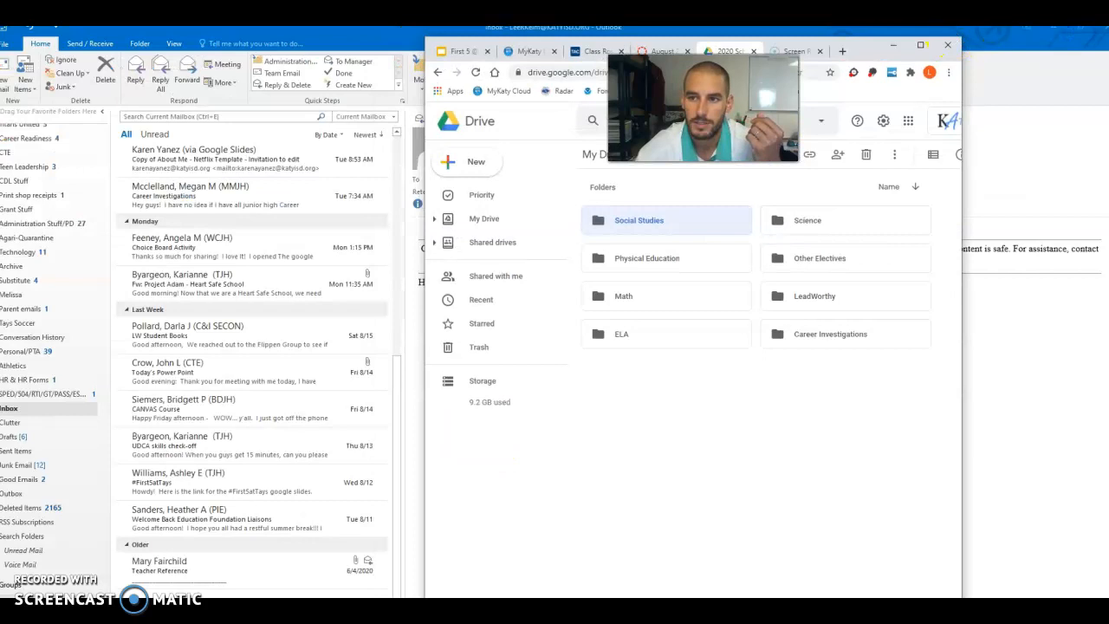
click(894, 44)
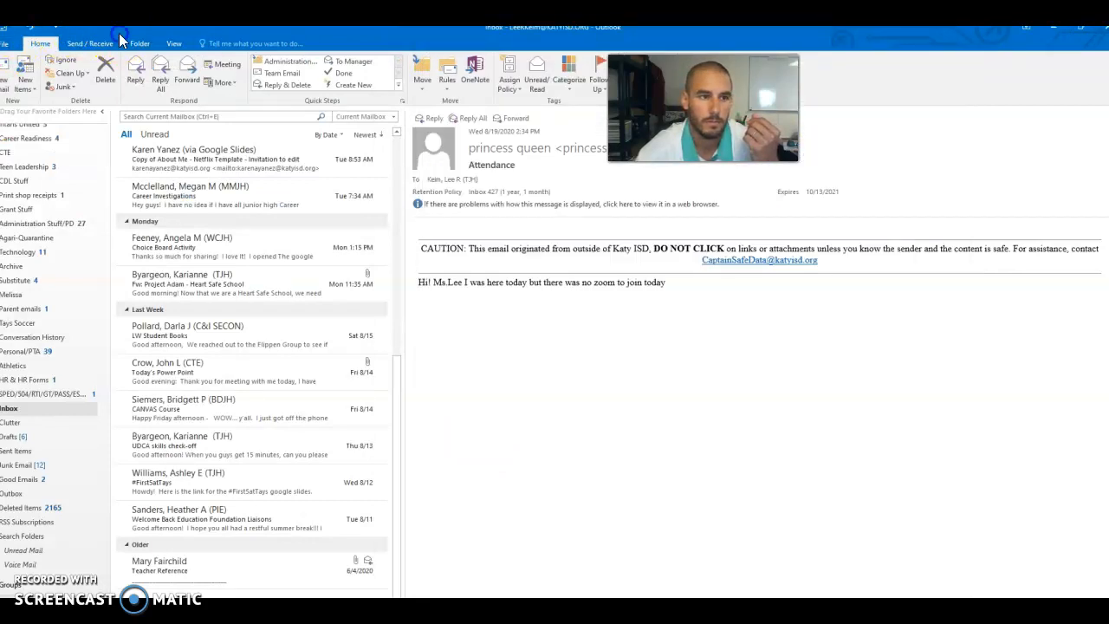
double_click(118, 33)
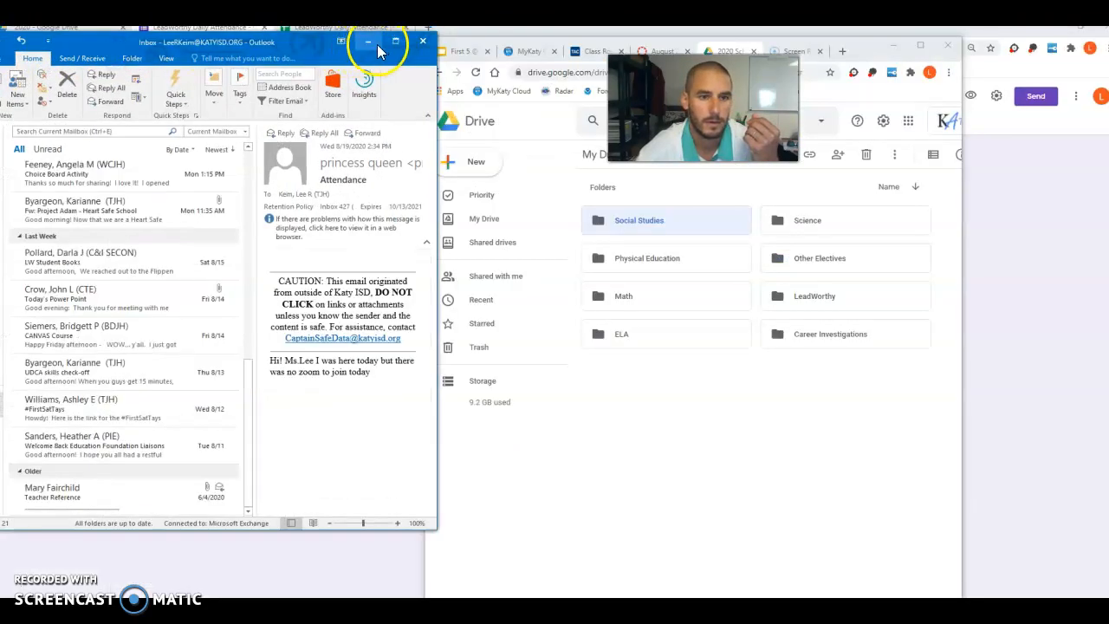
click(377, 45)
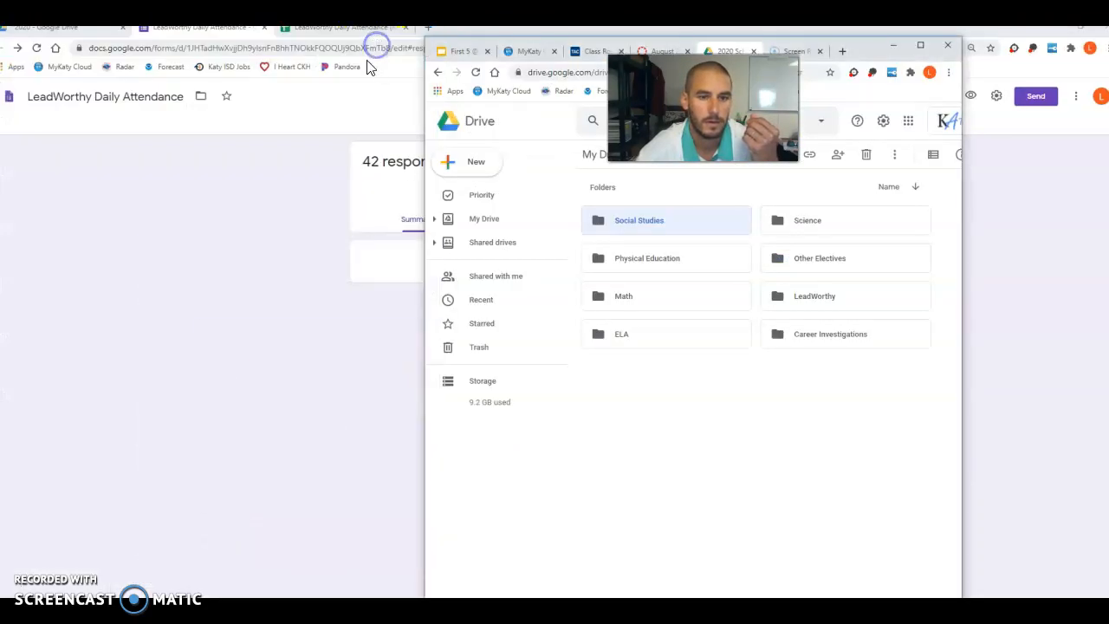
click(1057, 38)
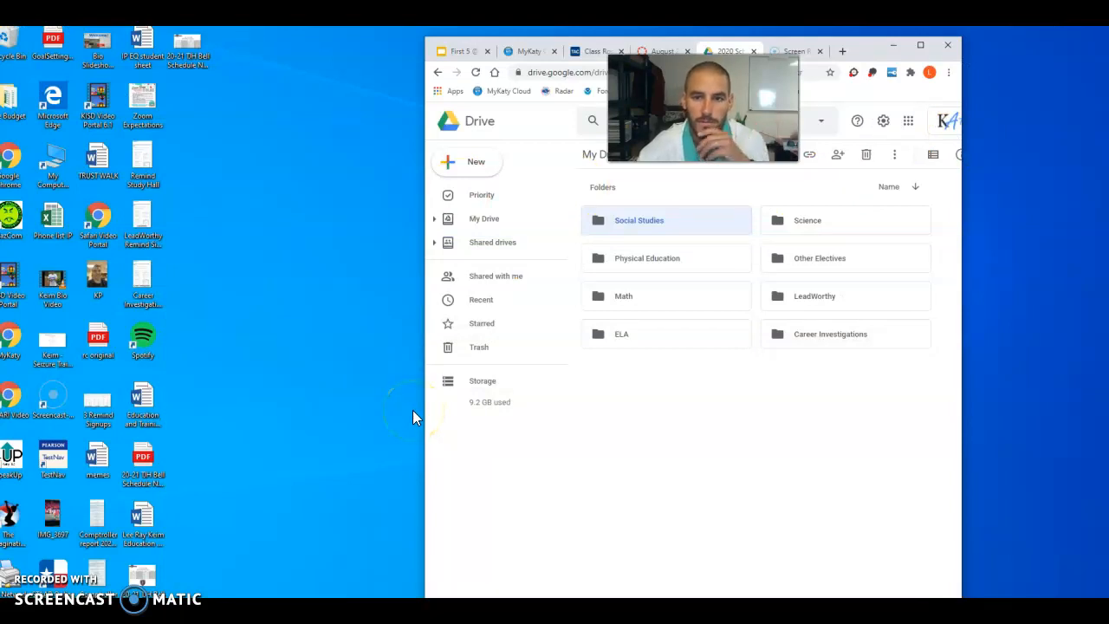
Upload the bell schedule PDF "20-21 TJH Bell Schedule NEW" from the desktop into "2020 School Year" and maximize the Drive window
drag(136, 464, 710, 445)
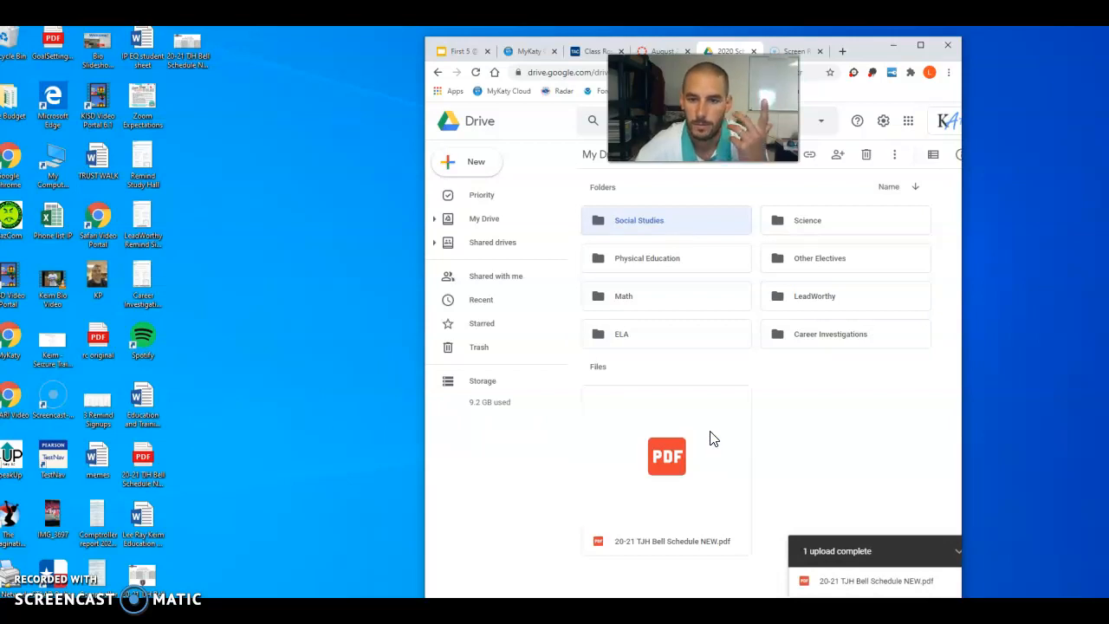
click(764, 472)
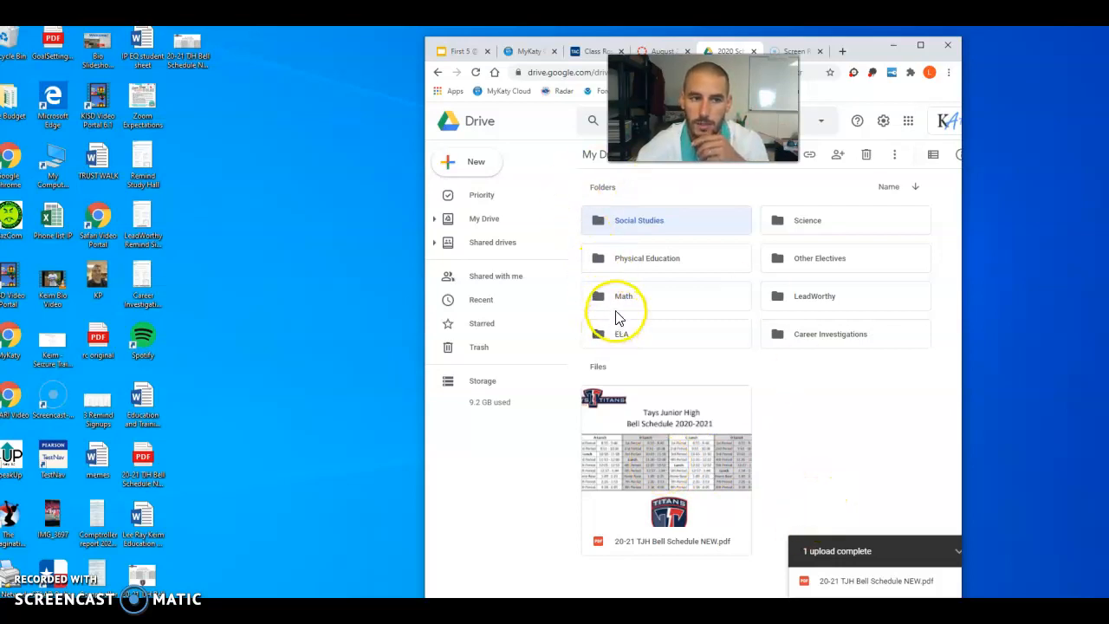
click(921, 44)
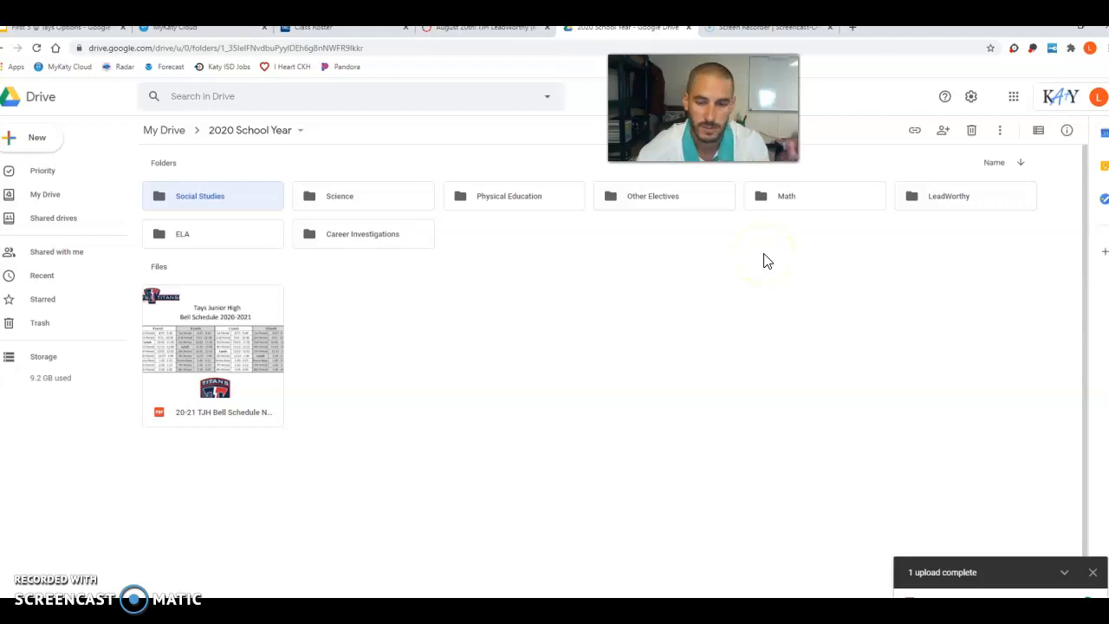
Open the "LeadWorthy" folder and create a subfolder named "Digital Time Capsule" in it
double_click(958, 200)
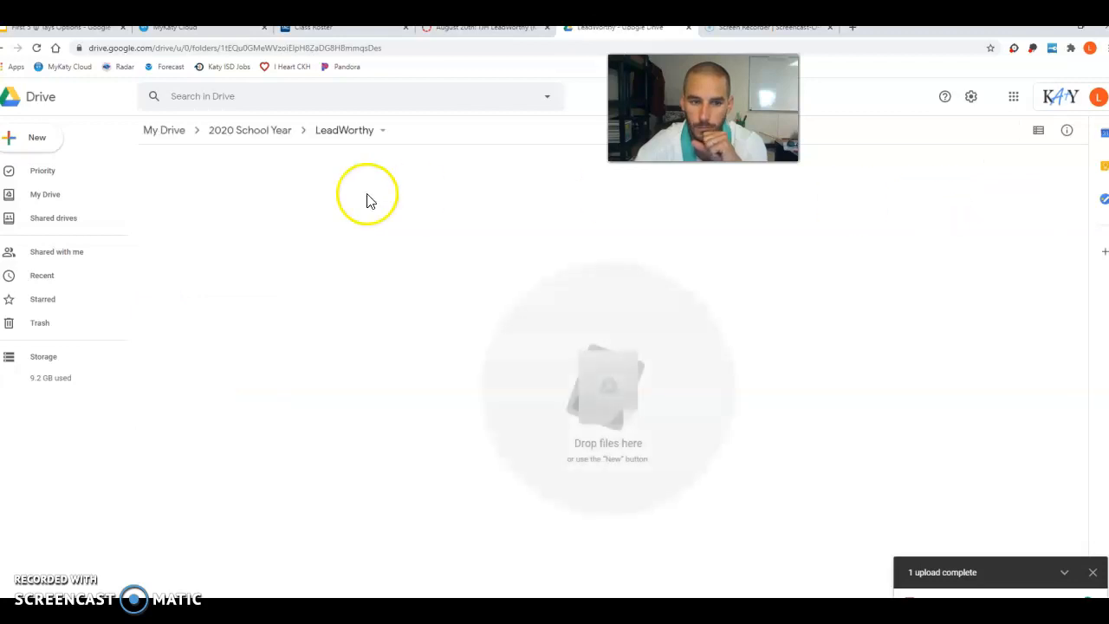
click(273, 281)
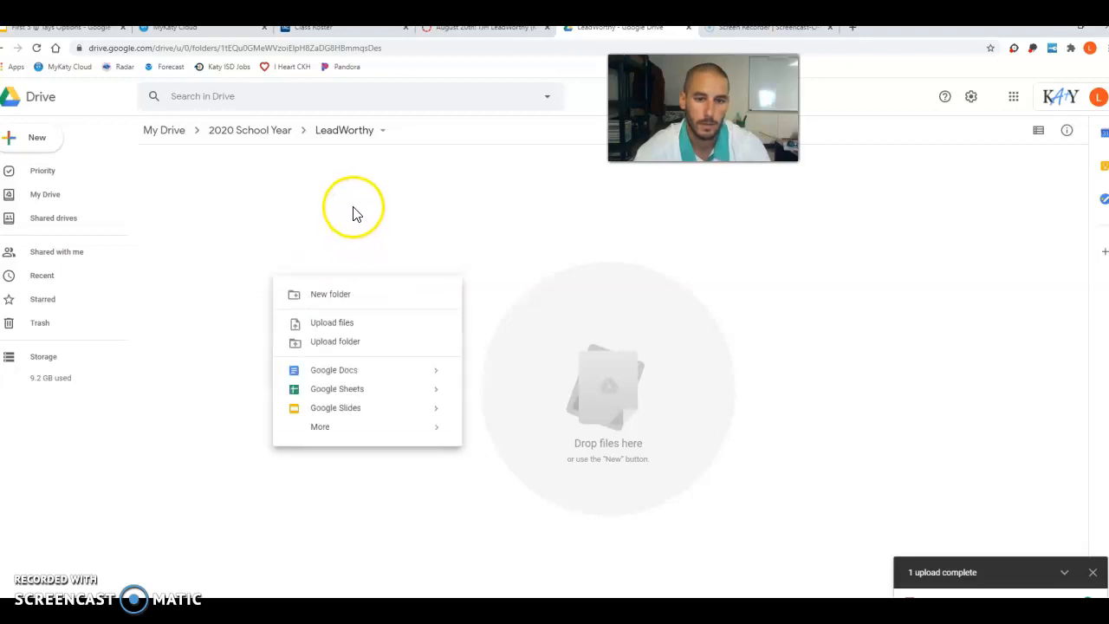
click(349, 294)
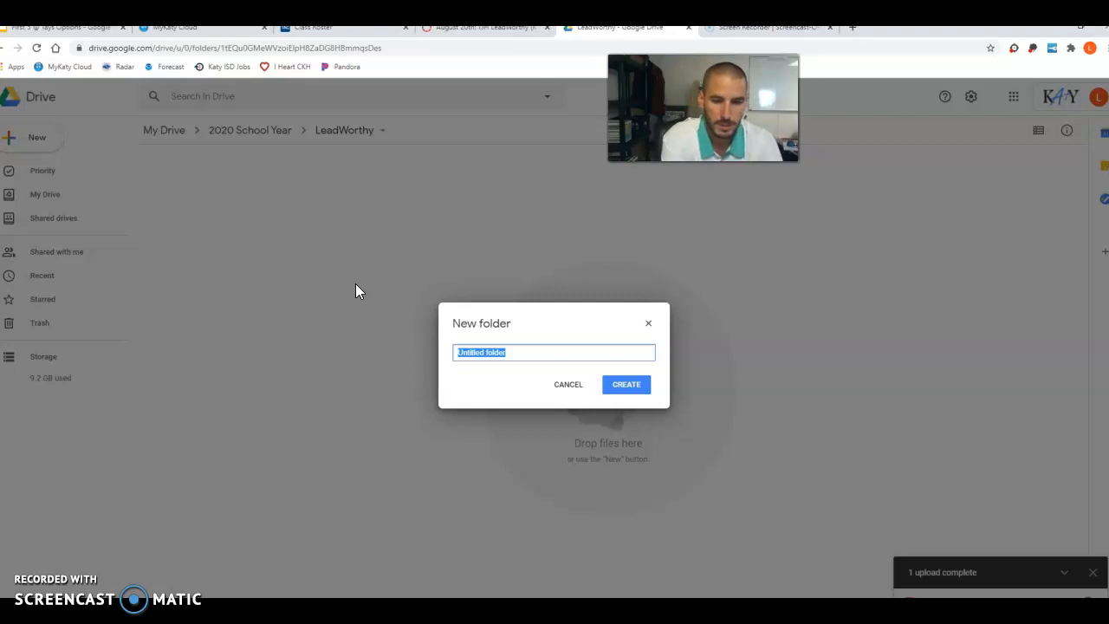
key(BackSpace)
text(Di)
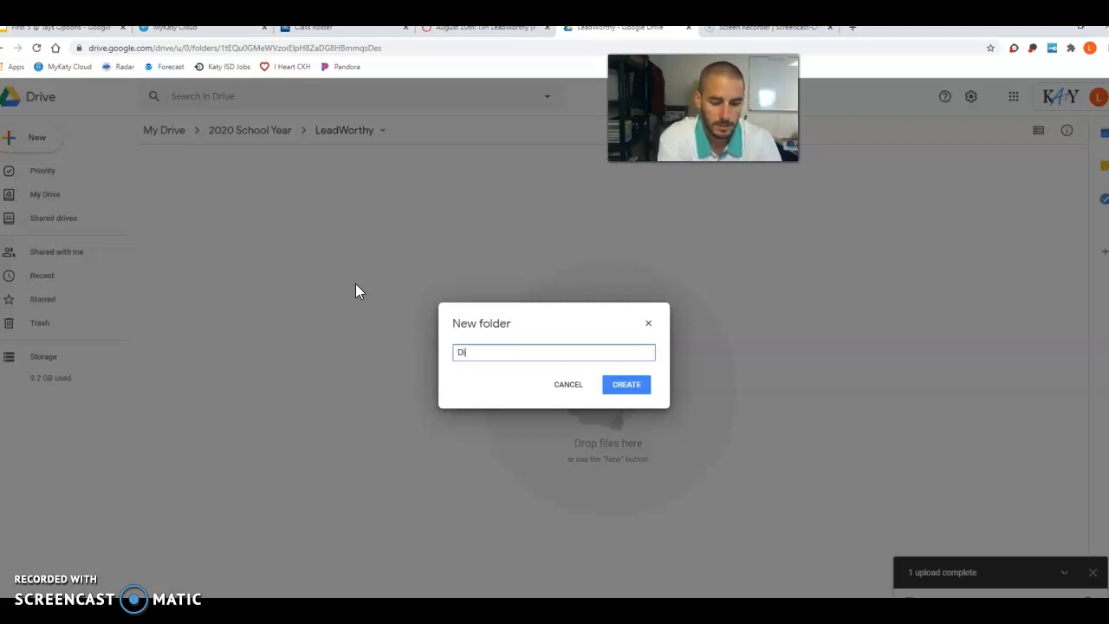
text(gital Time Capsule)
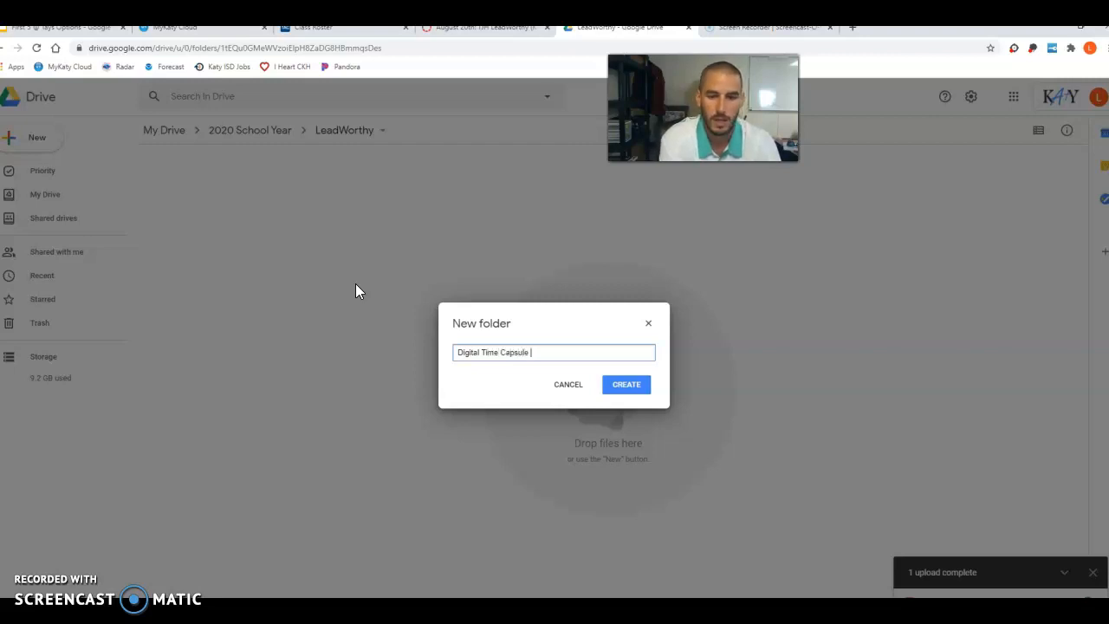
key(Return)
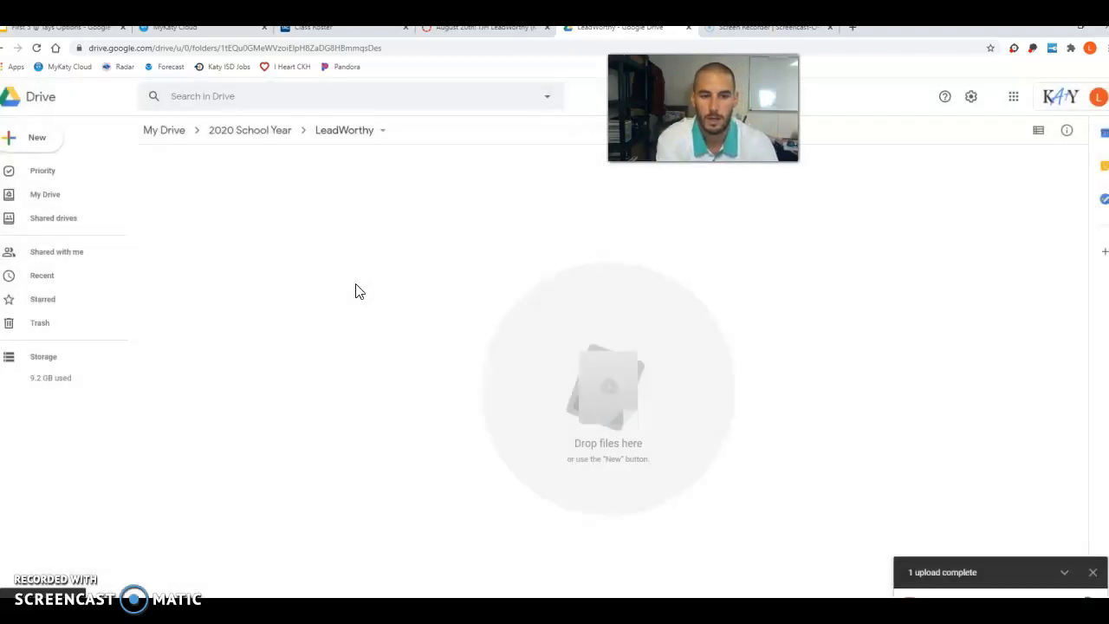
click(354, 289)
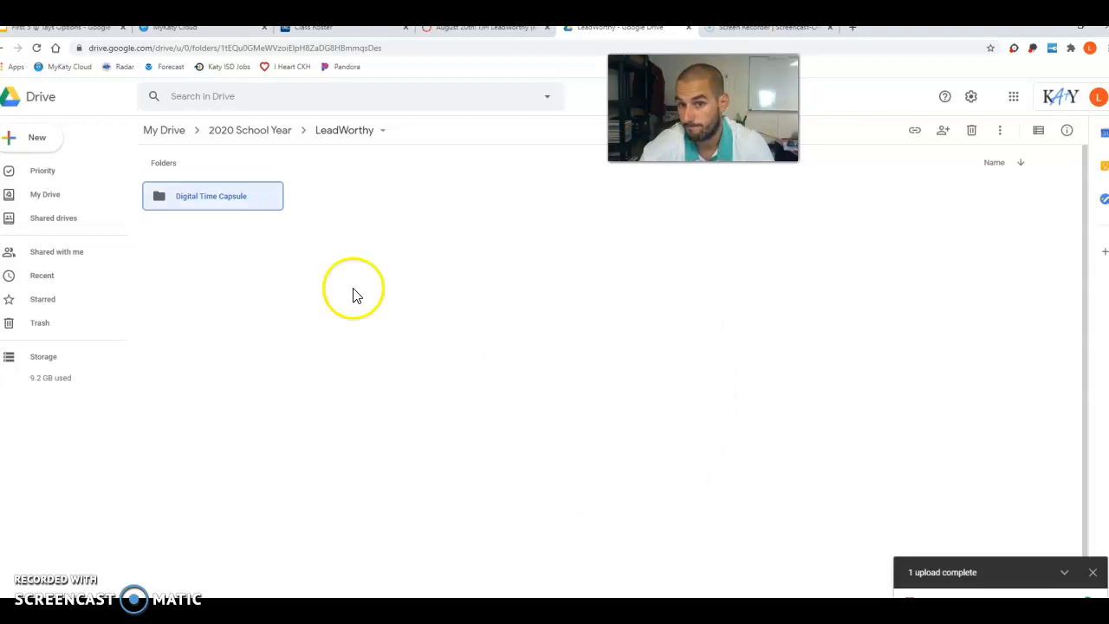
Create a second subfolder named "Things that make me Happy" inside the "LeadWorthy" folder
right_click(257, 345)
click(331, 359)
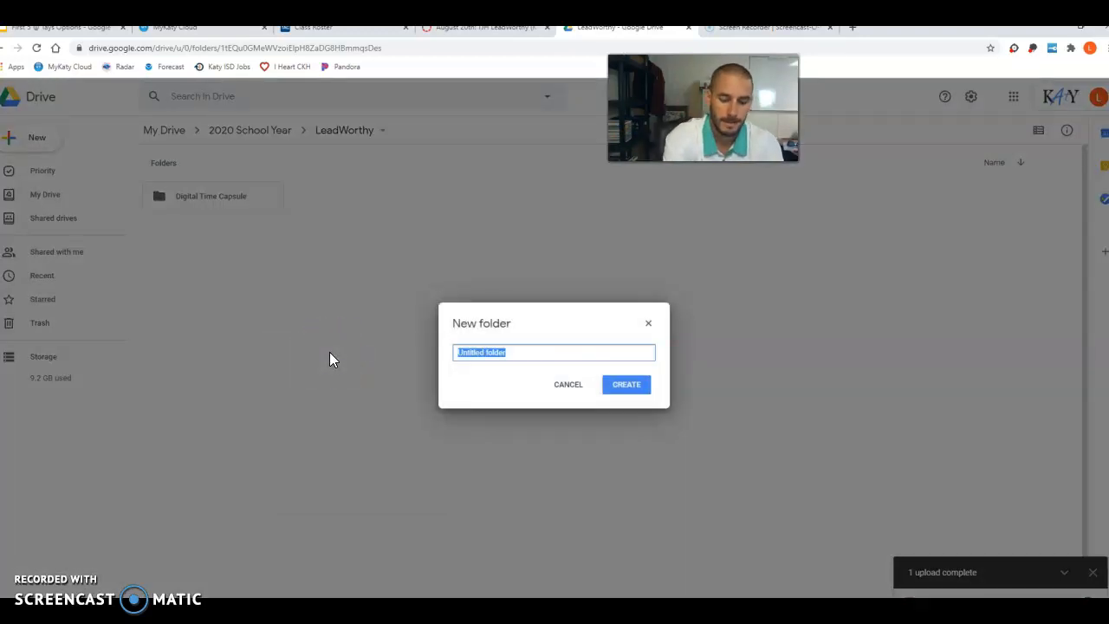
text(Things )
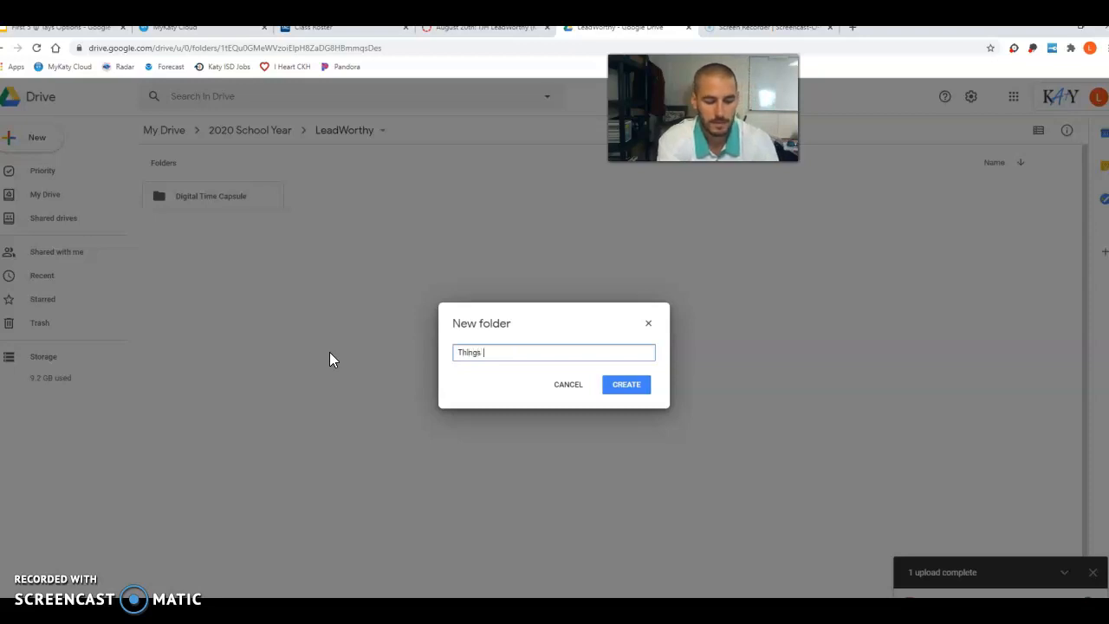
text(that make )
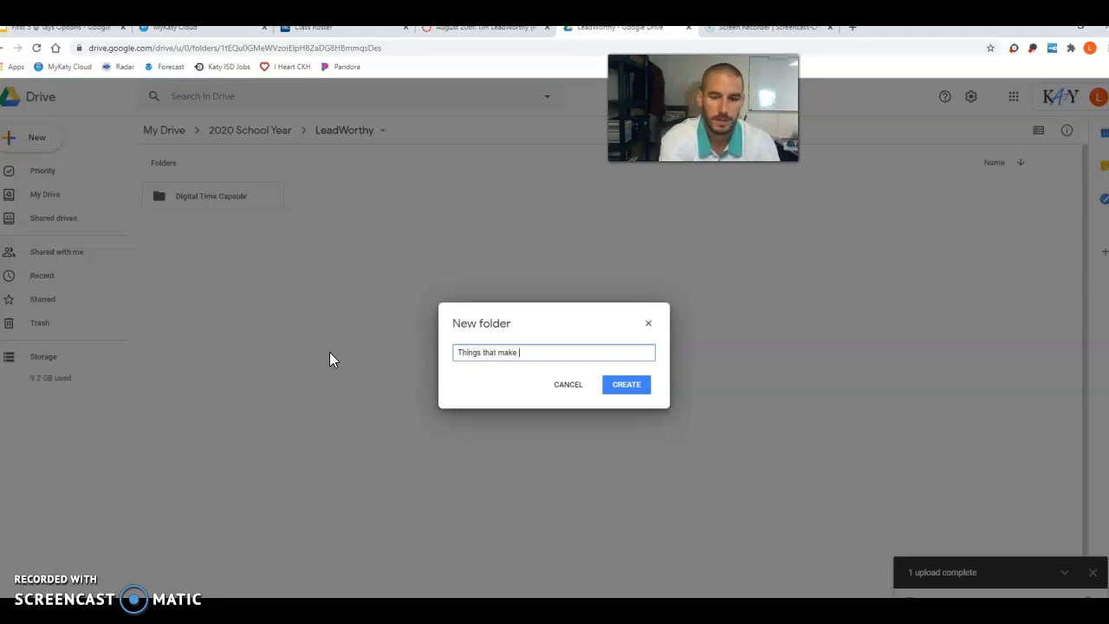
text(me Happy)
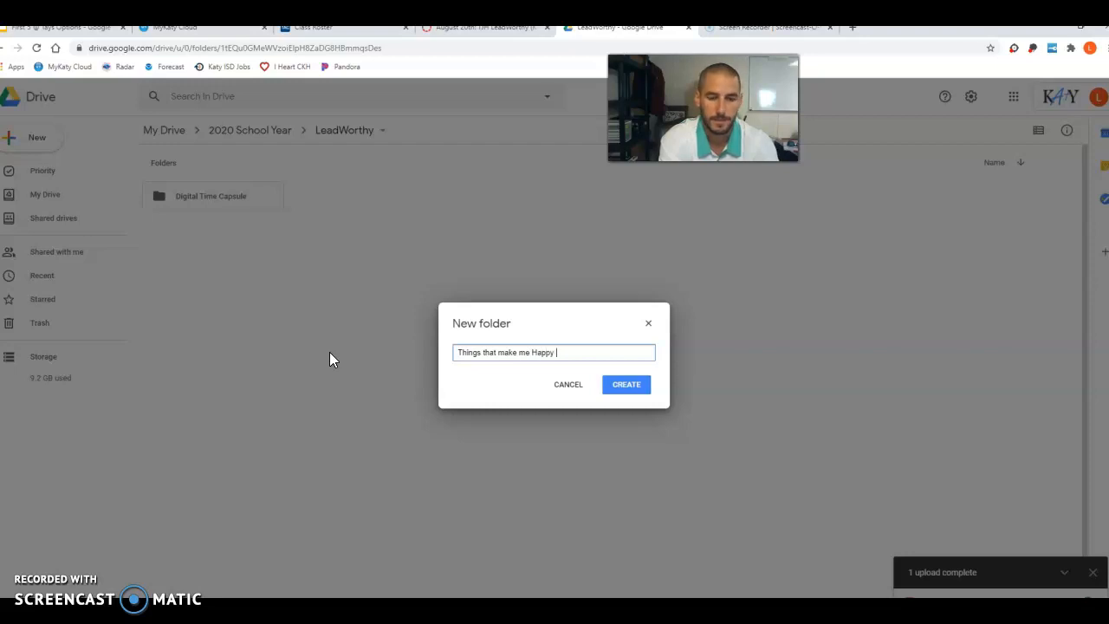
click(631, 389)
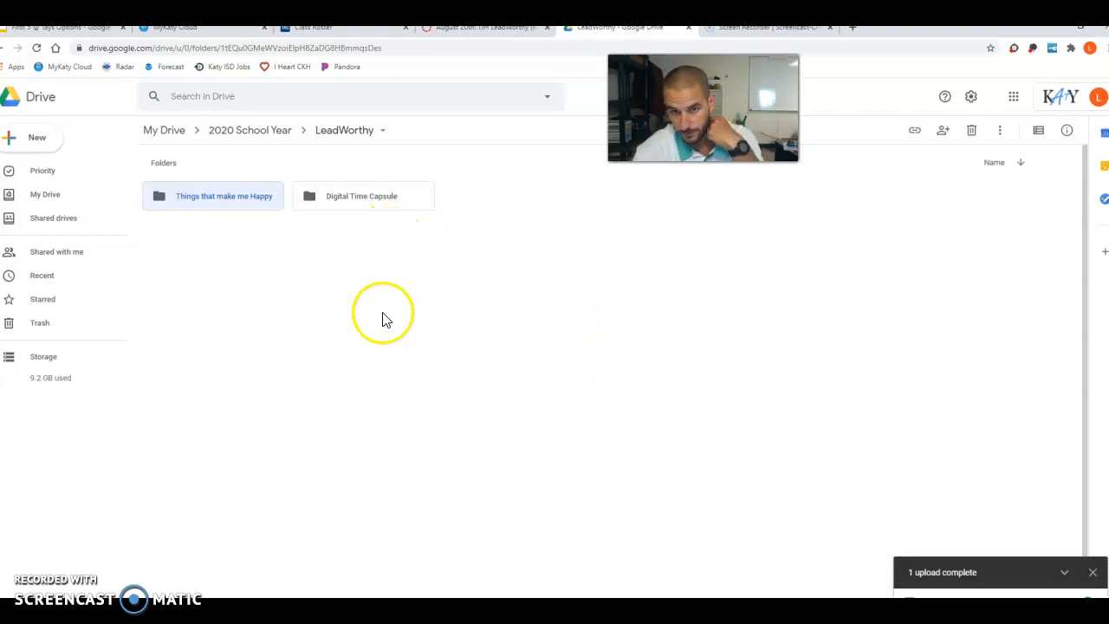
Go back to "2020 School Year", open the "Career Investigations" folder and create a subfolder named "Health" in it
click(260, 137)
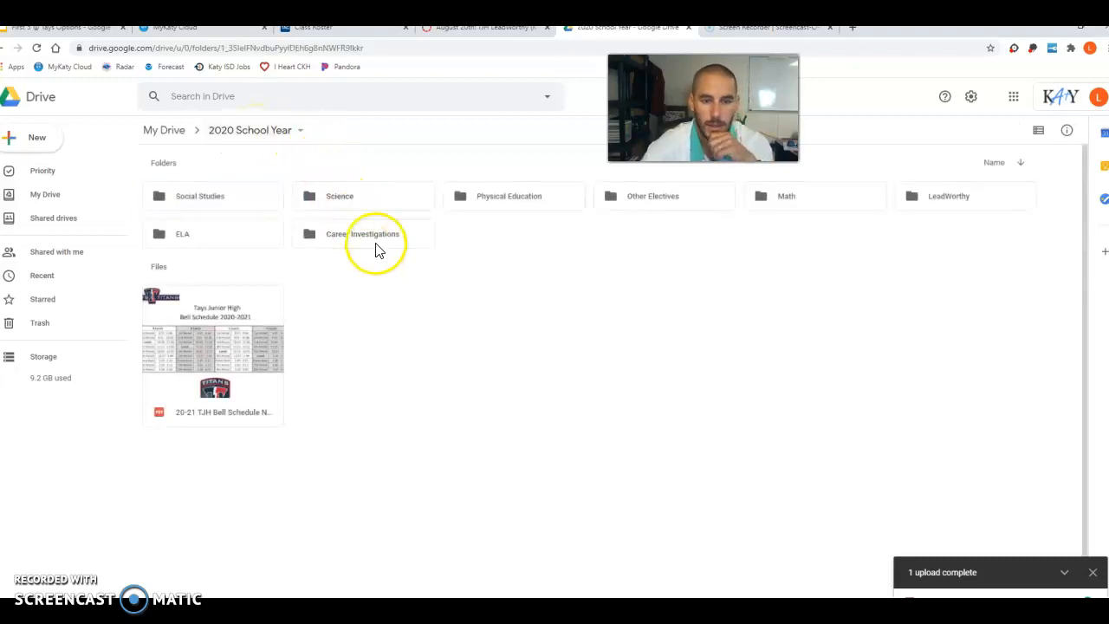
click(377, 249)
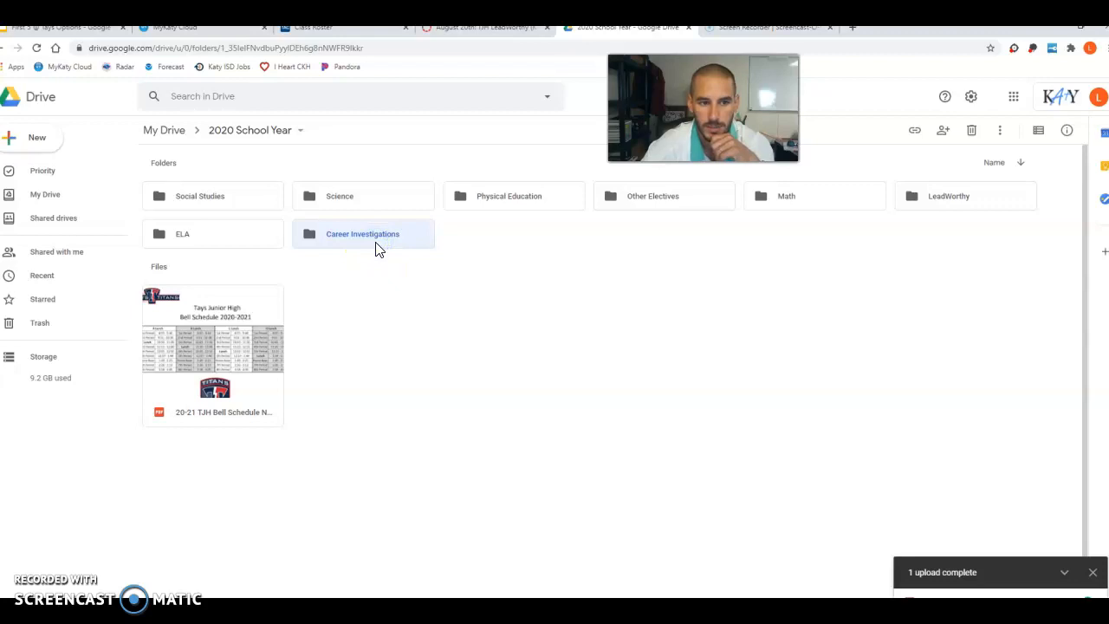
double_click(377, 250)
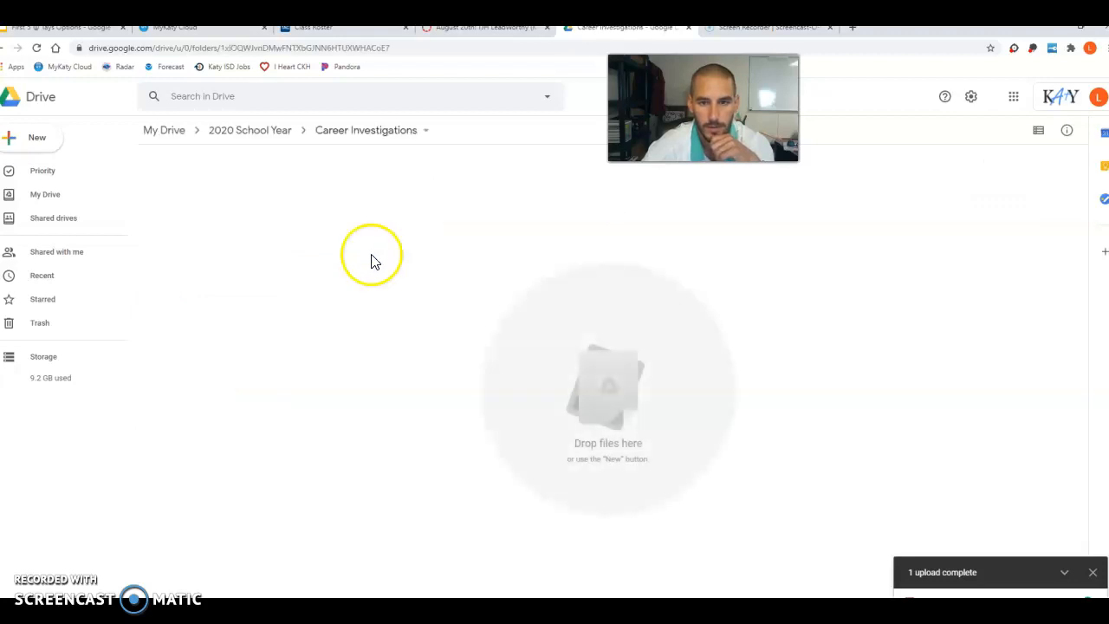
right_click(371, 272)
click(421, 286)
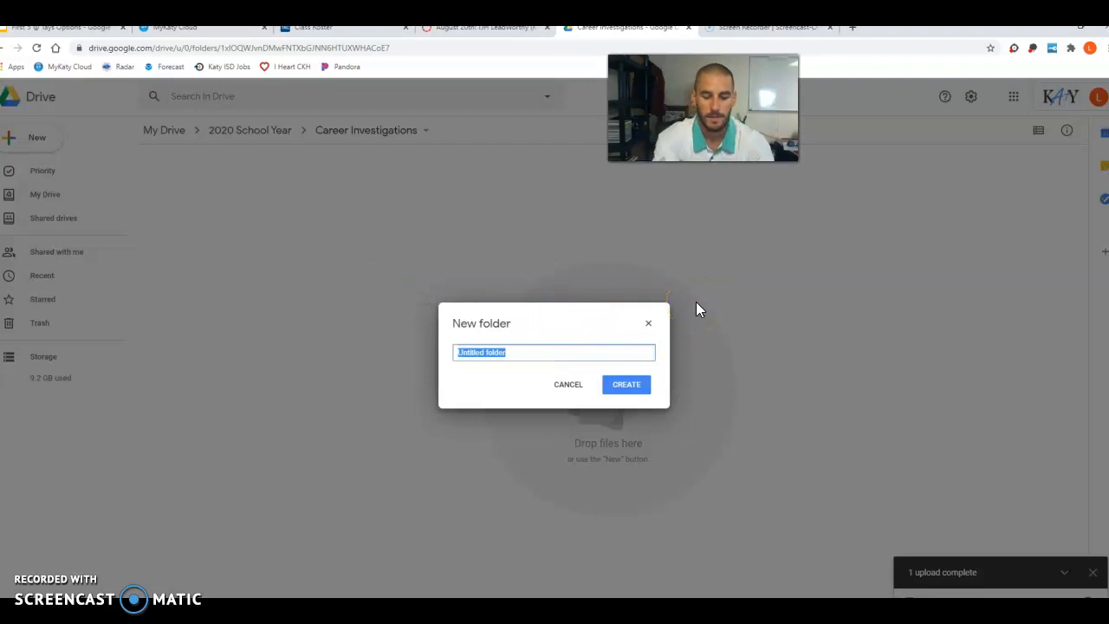
text(Health)
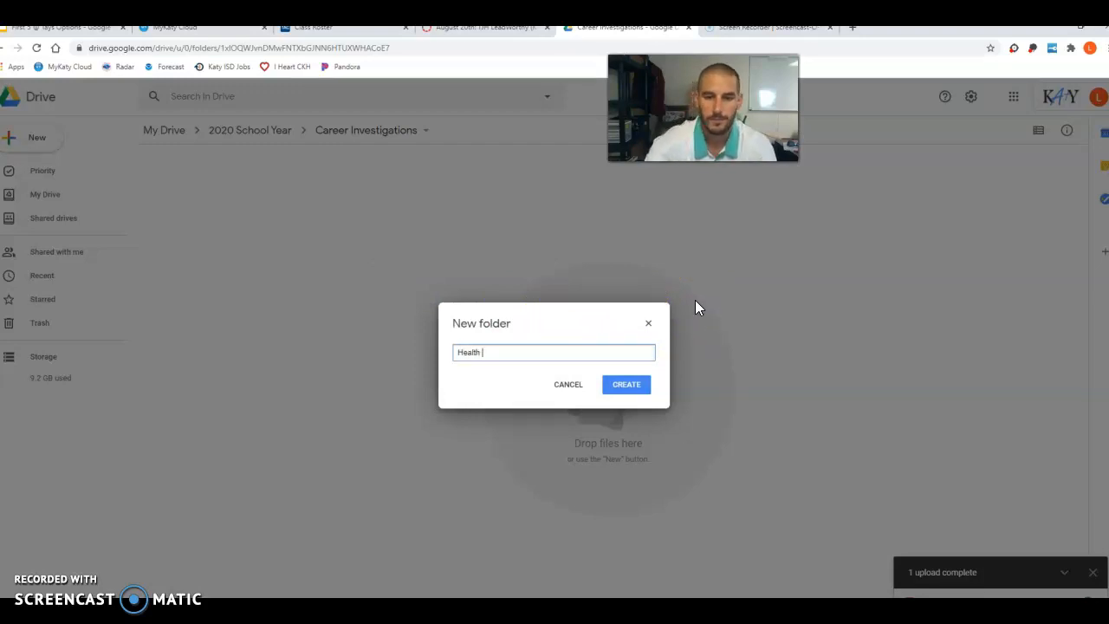
click(638, 384)
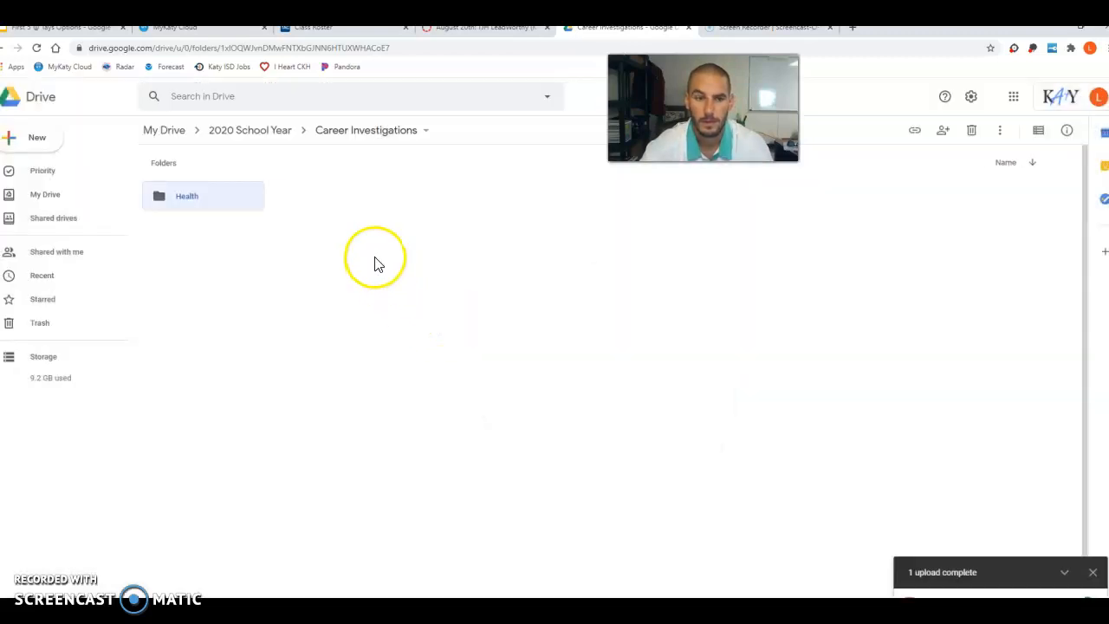
Create another subfolder named "Vocabulary Introduction" inside "Career Investigations"
right_click(423, 292)
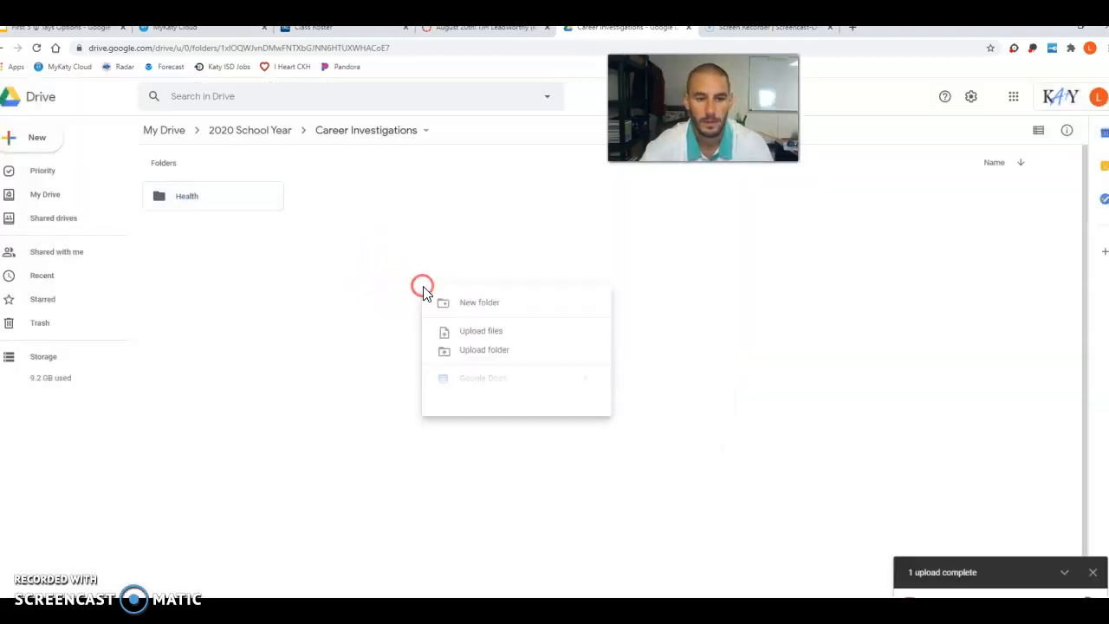
click(479, 305)
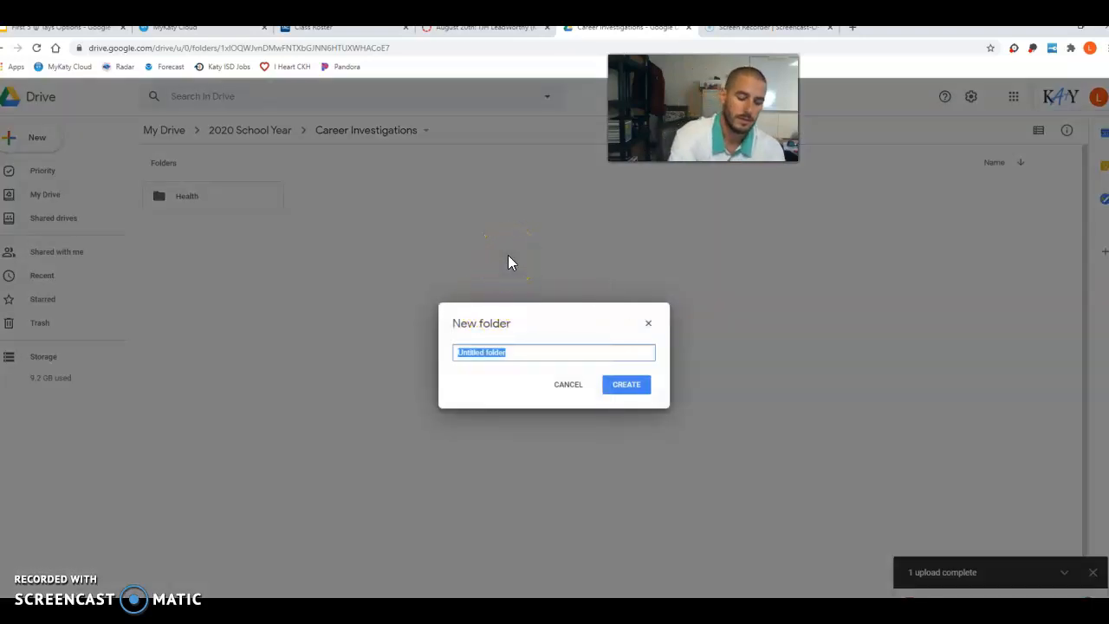
text(Vocabular)
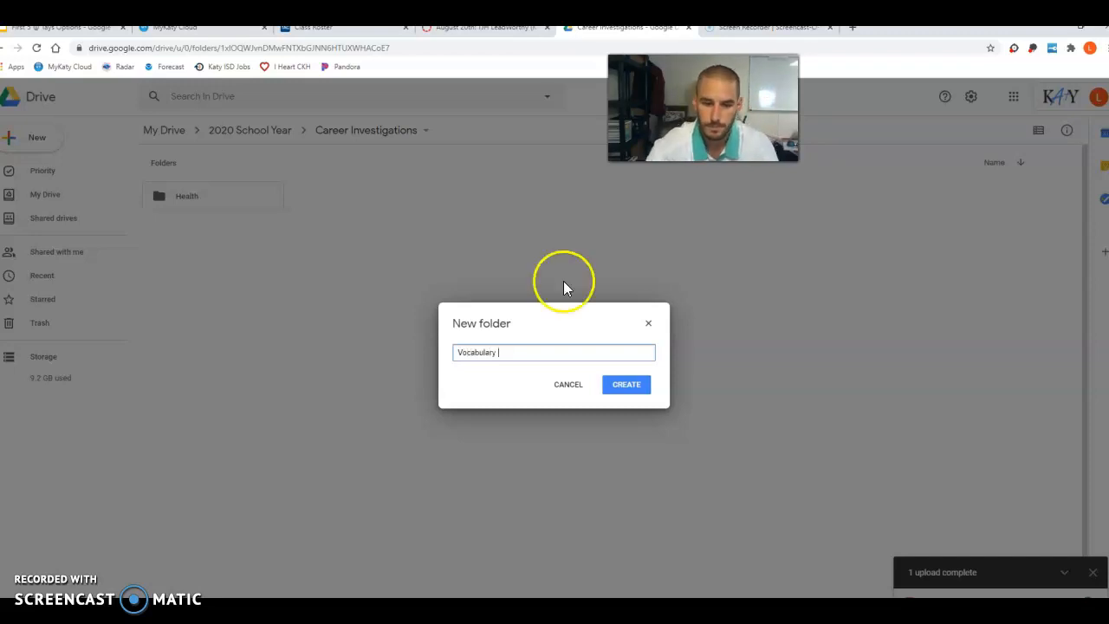
text(y Introducation)
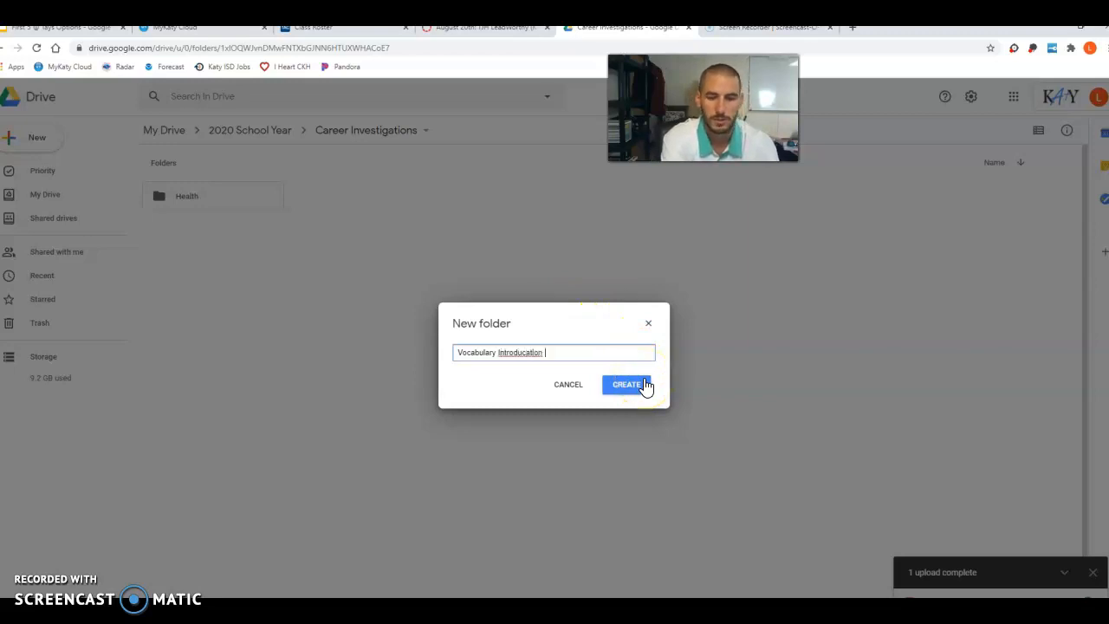
key(BackSpace)
key(BackSpace)
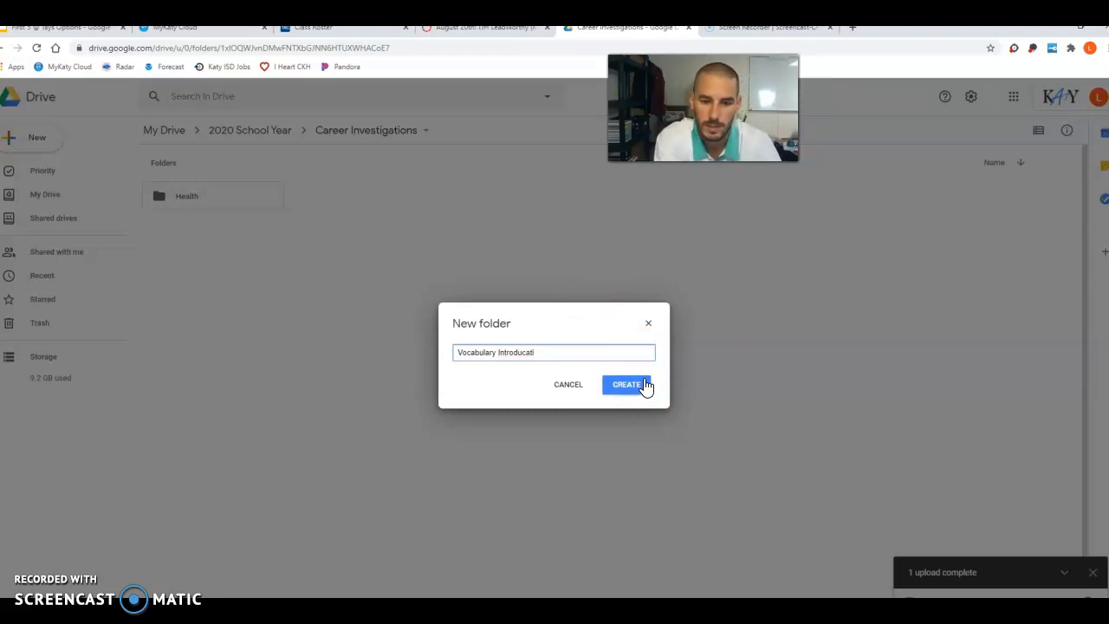
key(BackSpace)
key(BackSpace)
key(BackSpace)
text(tion)
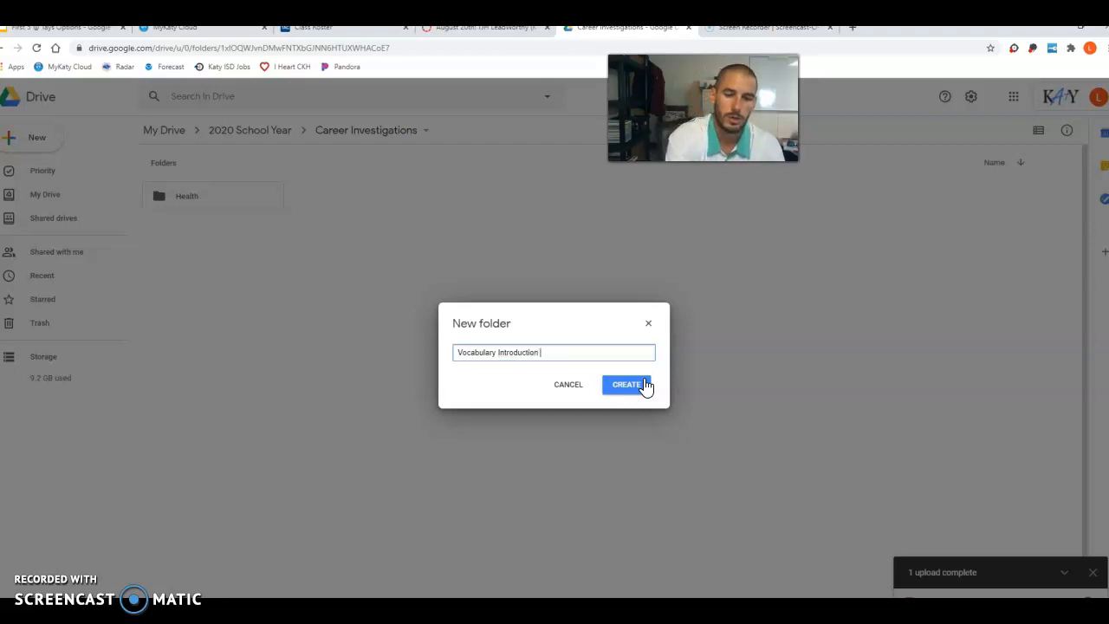
click(645, 386)
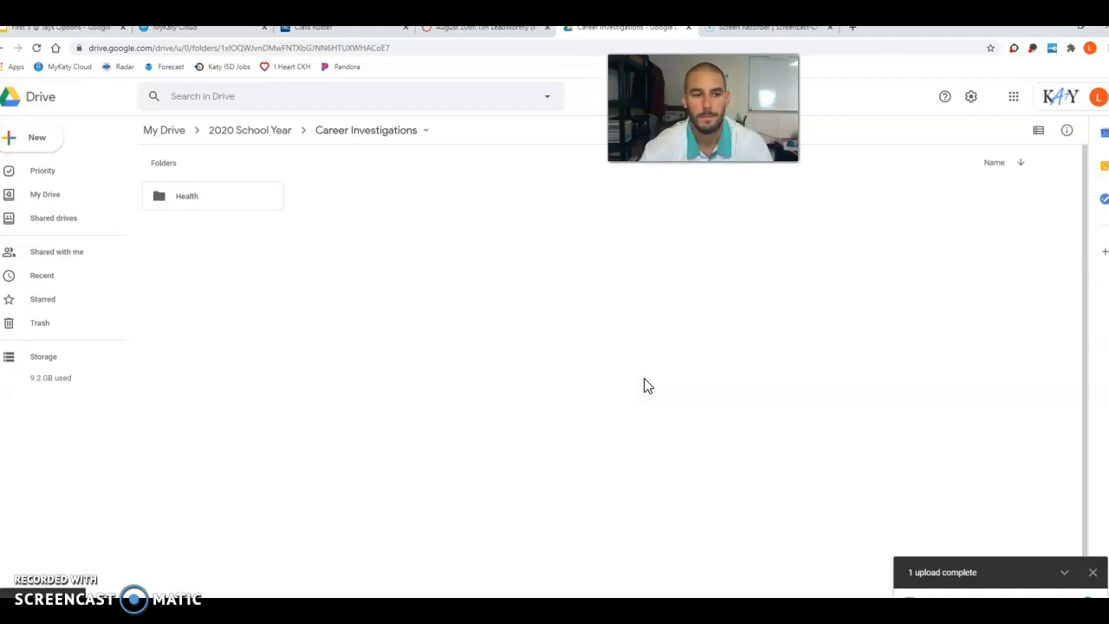
Return to "2020 School Year" and create a new Google Sheets spreadsheet there titled "To Do List"
click(269, 132)
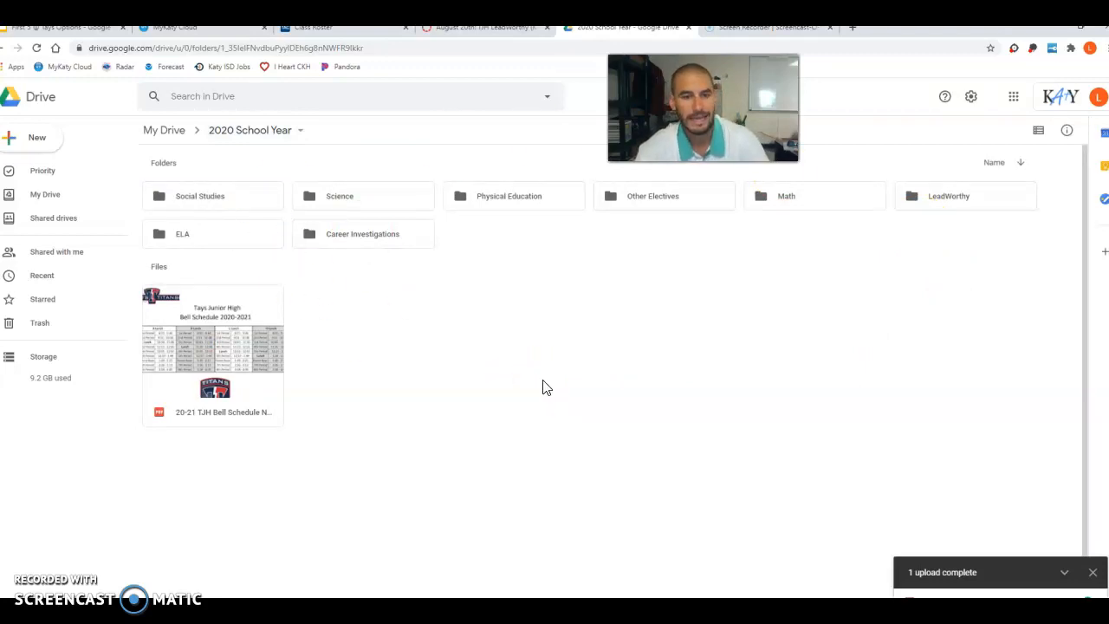
click(542, 389)
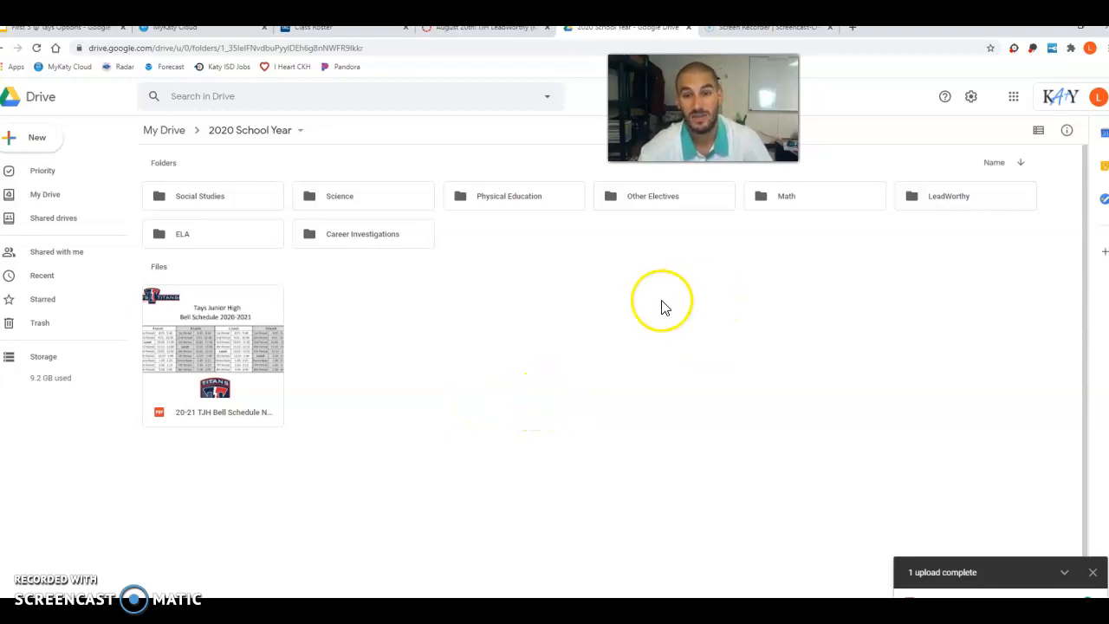
right_click(556, 335)
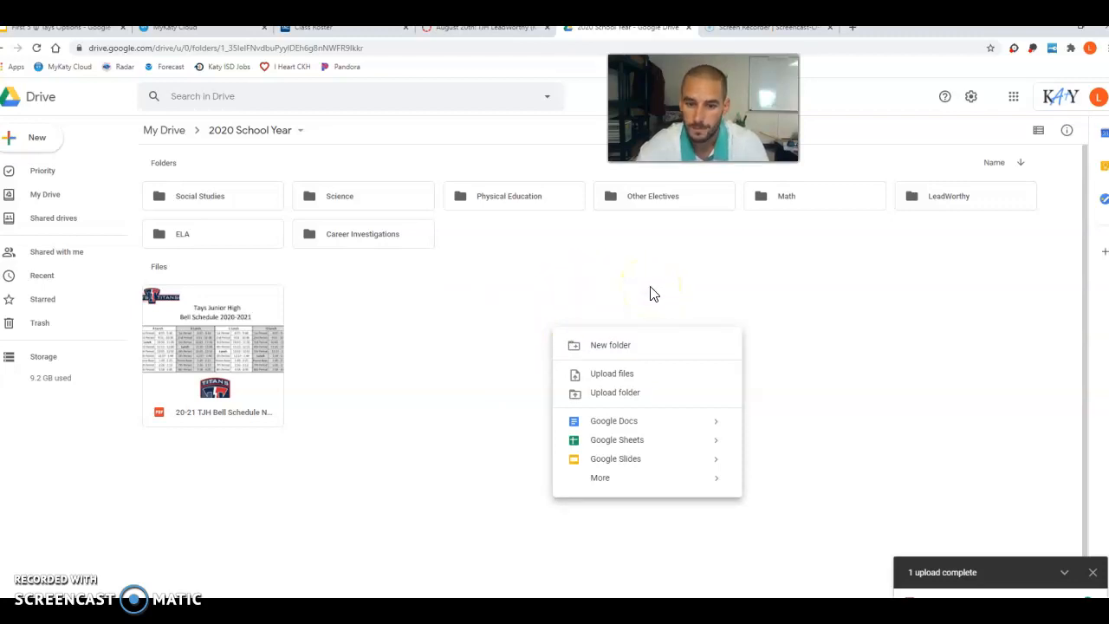
click(646, 447)
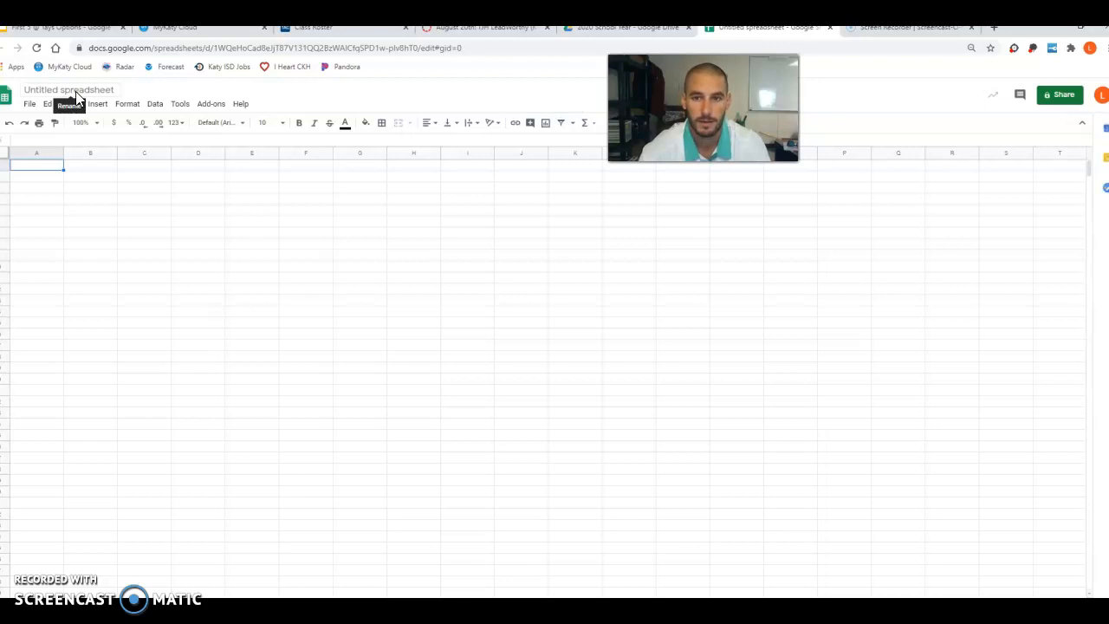
click(76, 92)
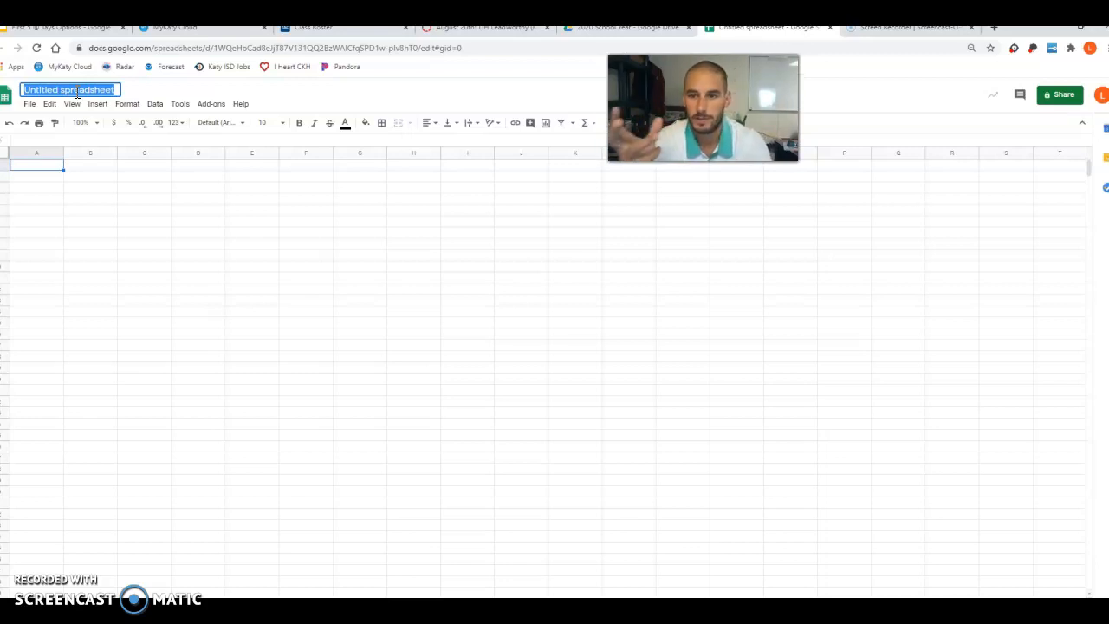
text(T)
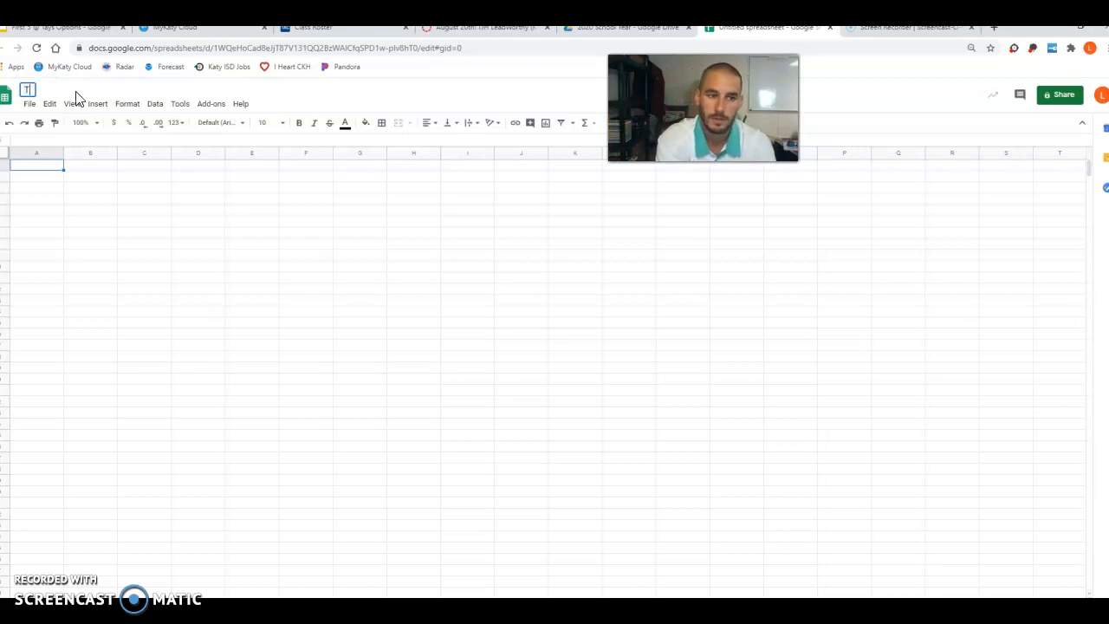
text(o Do List)
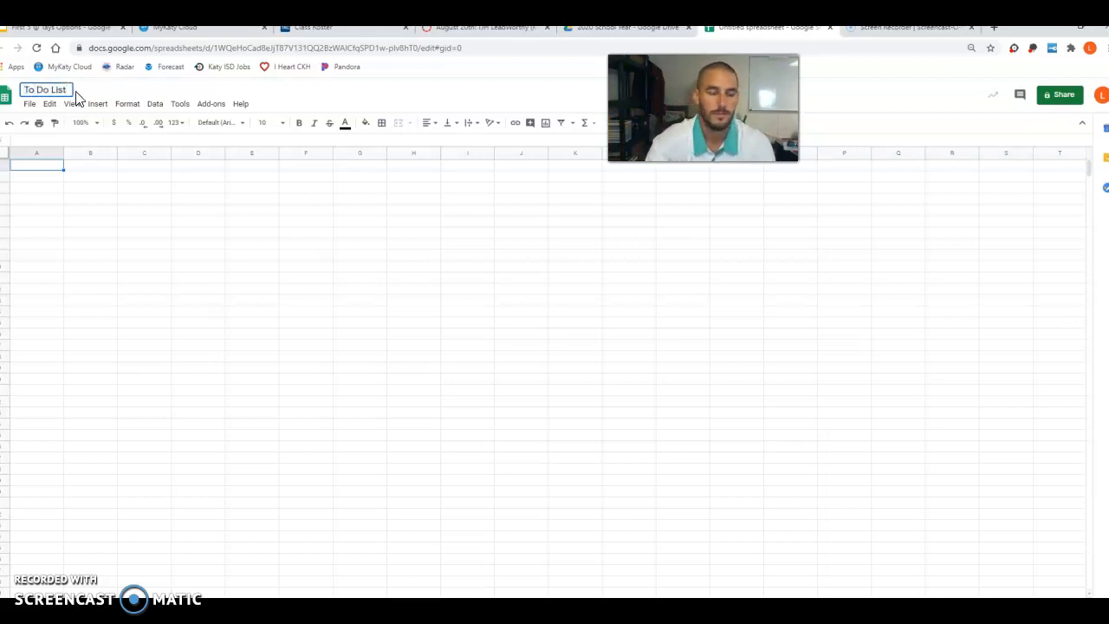
click(66, 167)
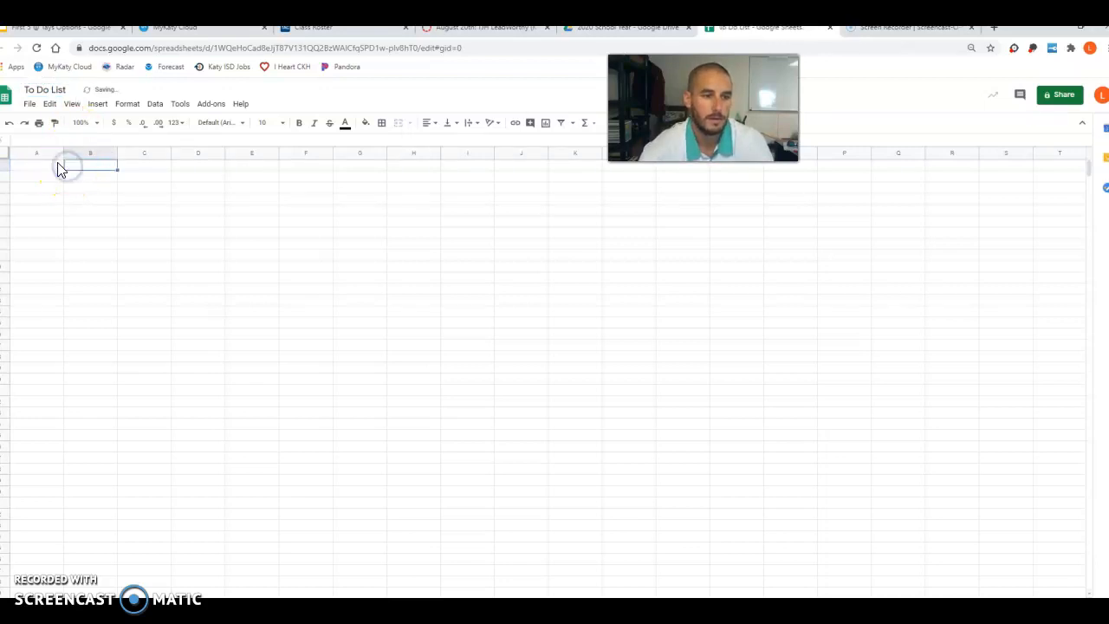
Undo the widening of column A and widen column B instead to about three times its default width
drag(63, 153, 225, 151)
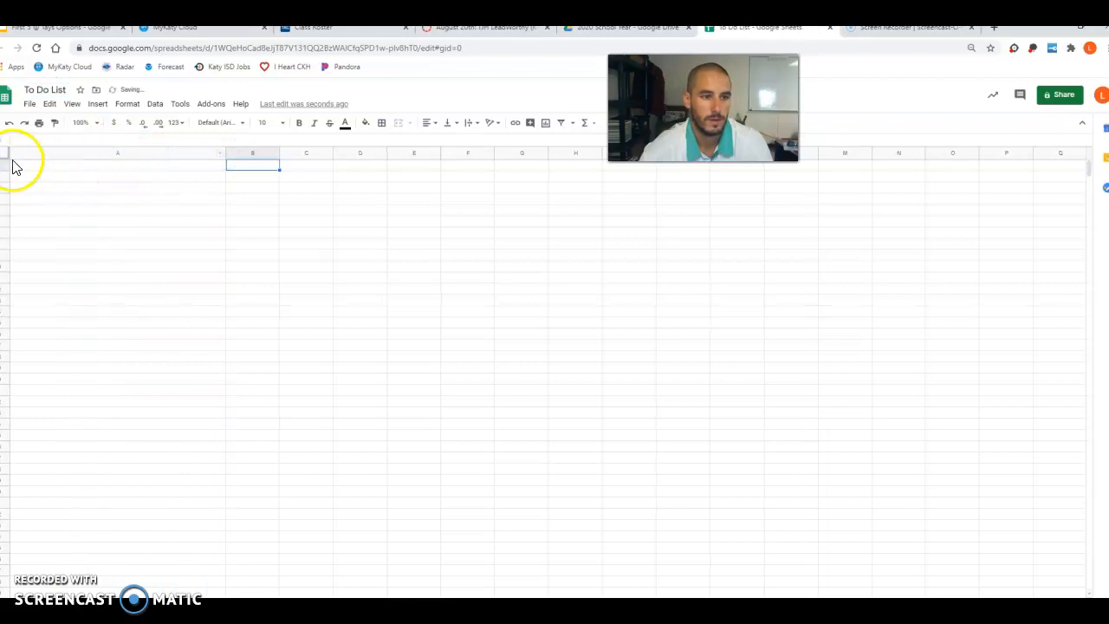
click(8, 122)
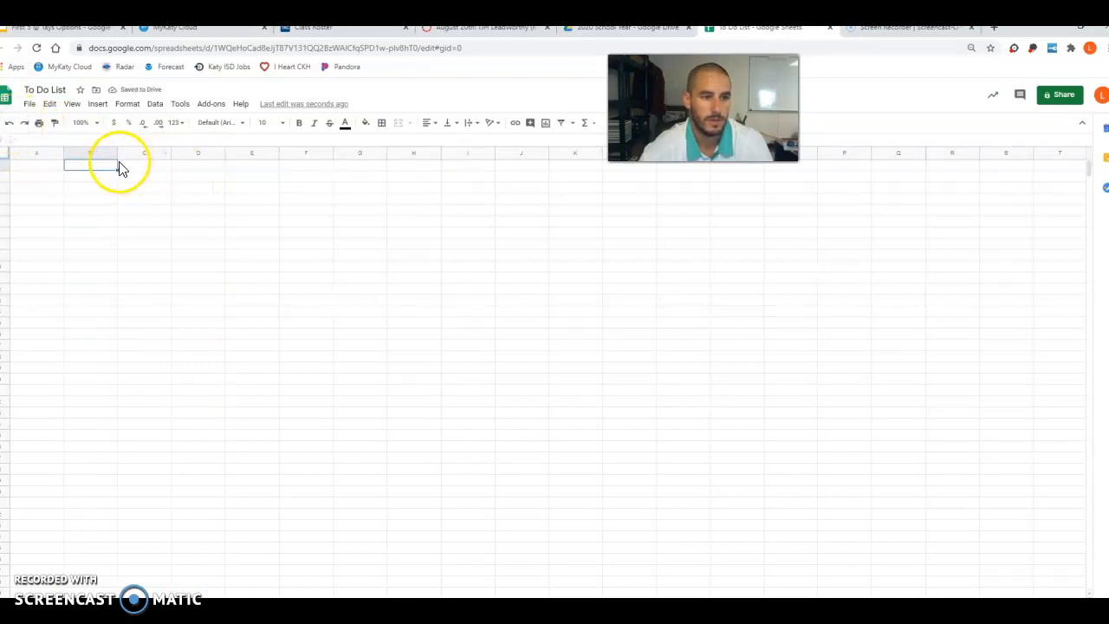
drag(232, 154, 228, 154)
Enter the first to-do item in row 2, with "1." in A2 and "Upload this video to vanvas" in B2
click(37, 174)
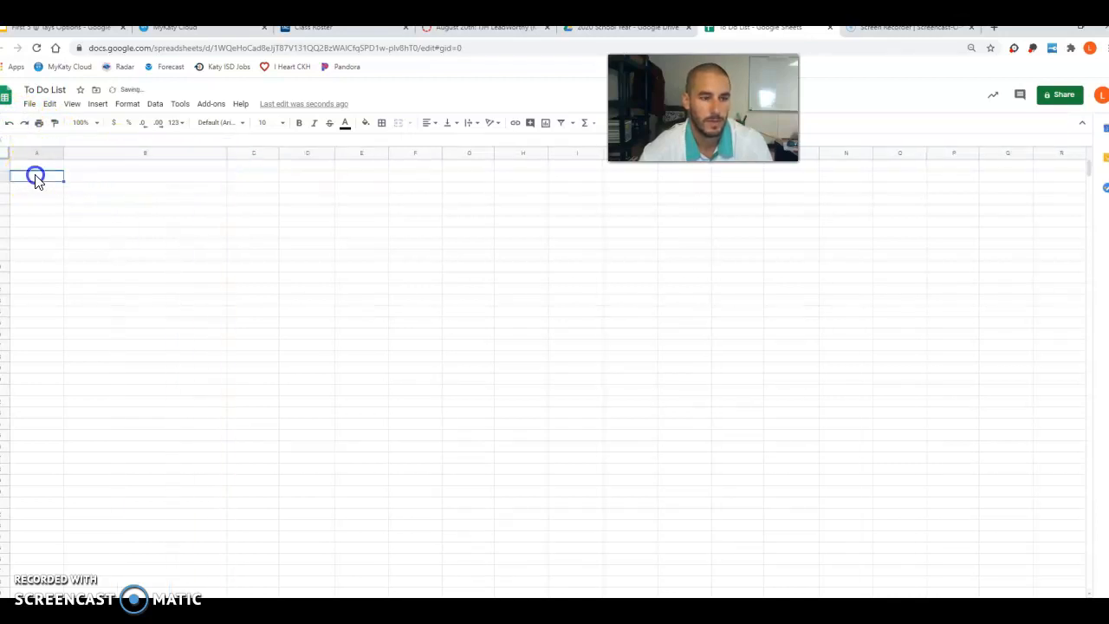
text(1.)
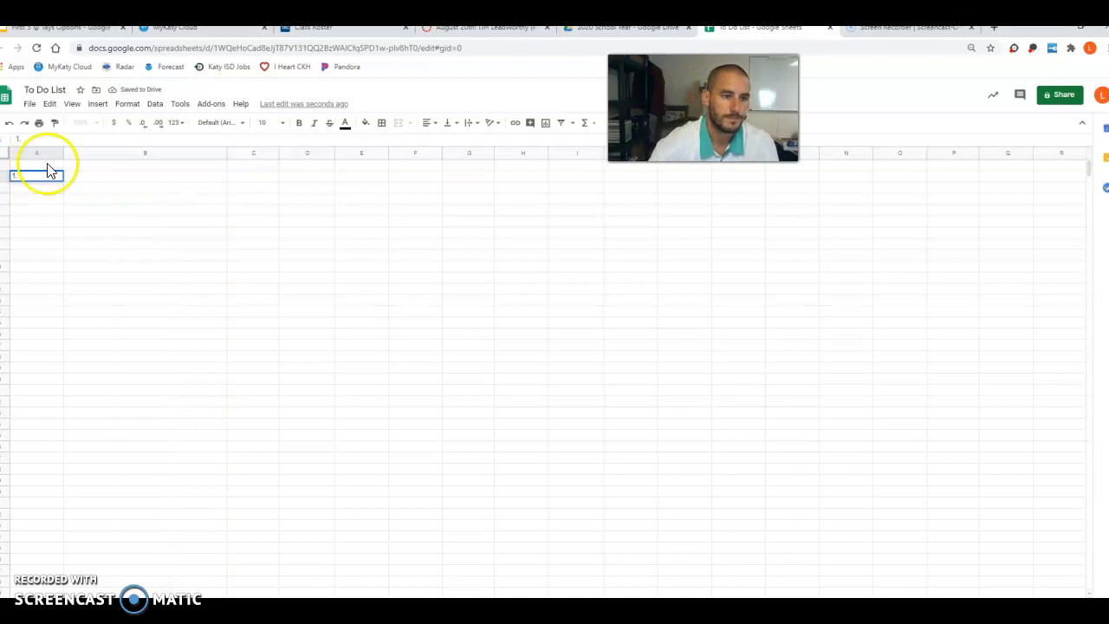
click(121, 179)
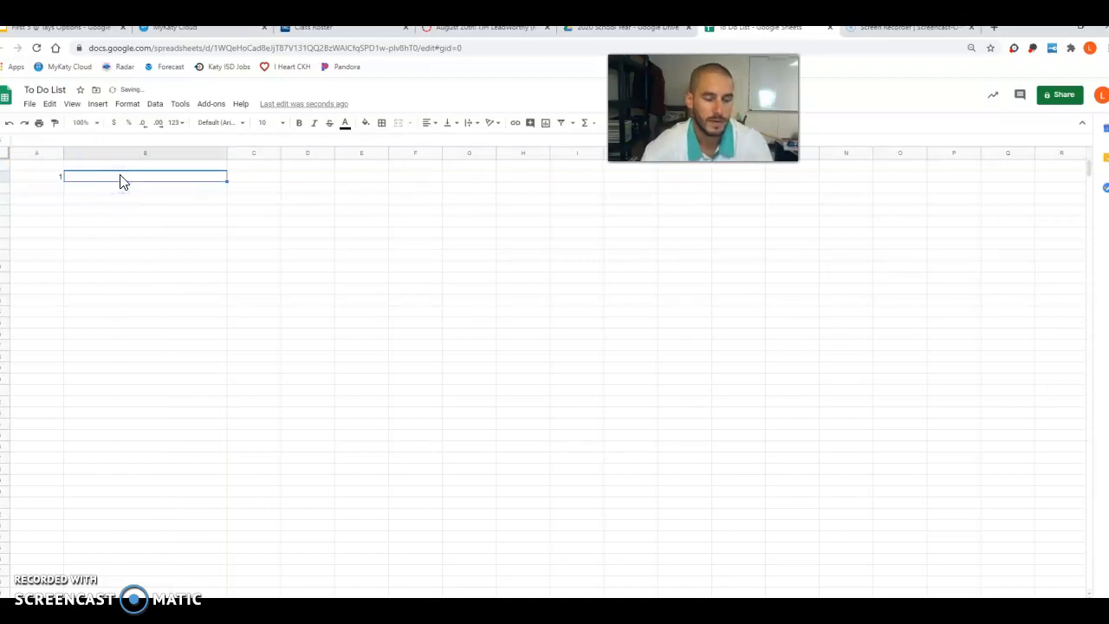
text(Upload this video to vanvas)
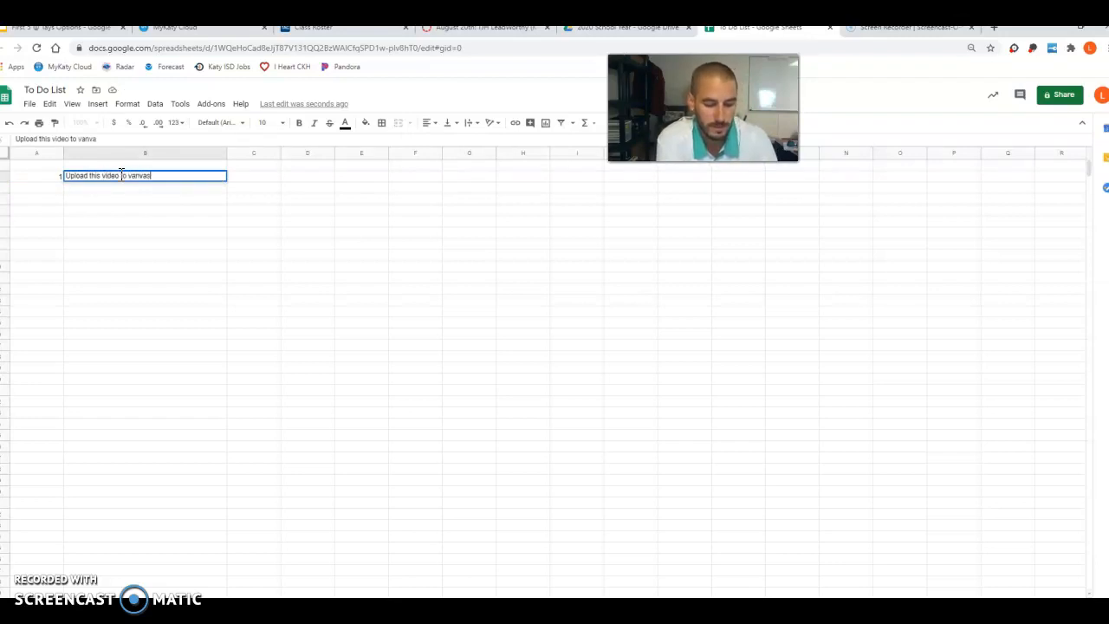
Add the column headers "complete?" in C1 and "Task" in B1 above the first to-do item
click(267, 176)
text(complete?)
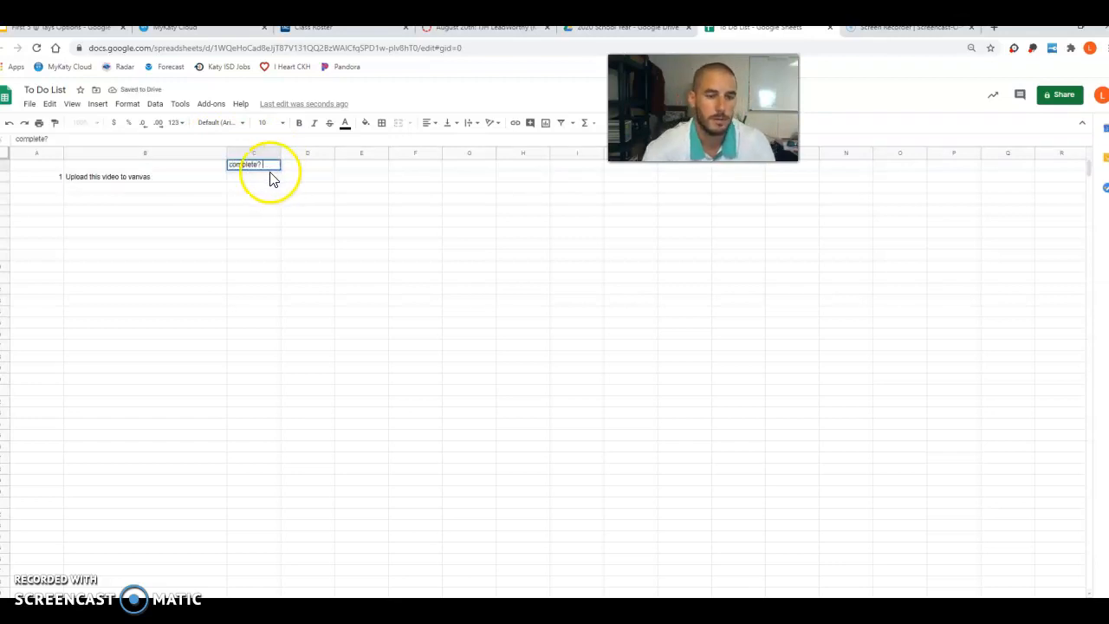
click(211, 164)
text(Task)
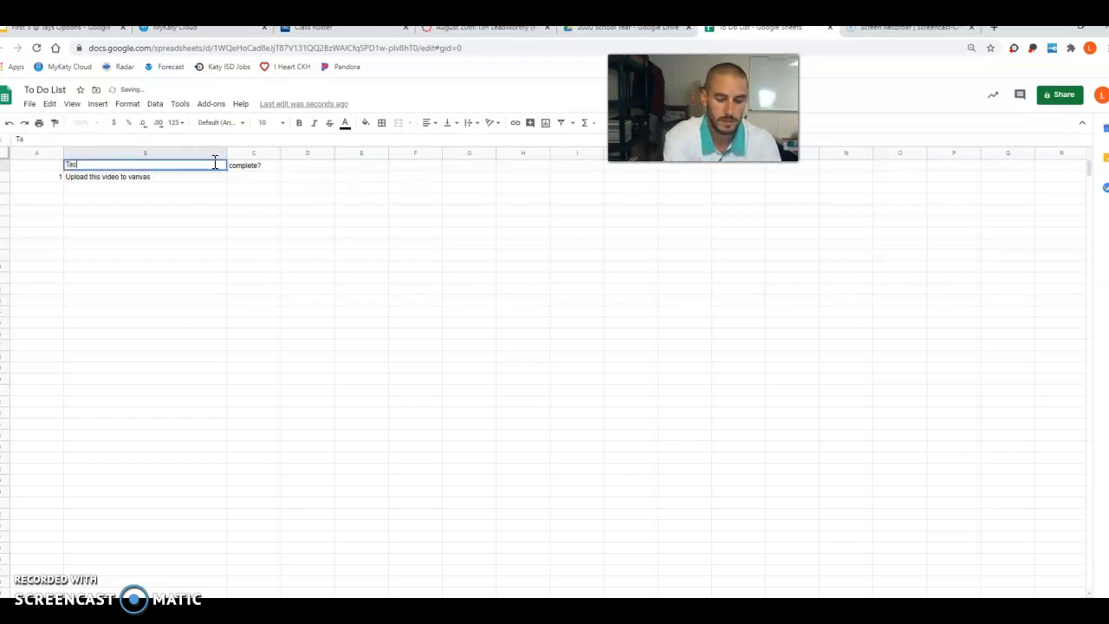
click(36, 166)
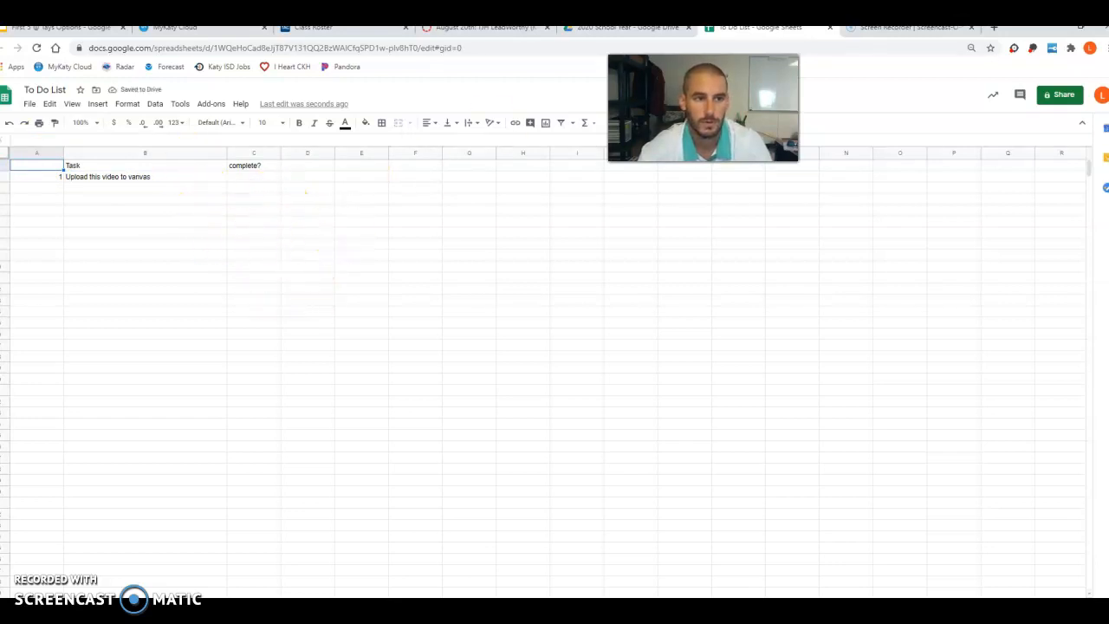
Close the open "To Do List" spreadsheet and reopen it from the "2020 School Year" folder in Google Drive
click(656, 32)
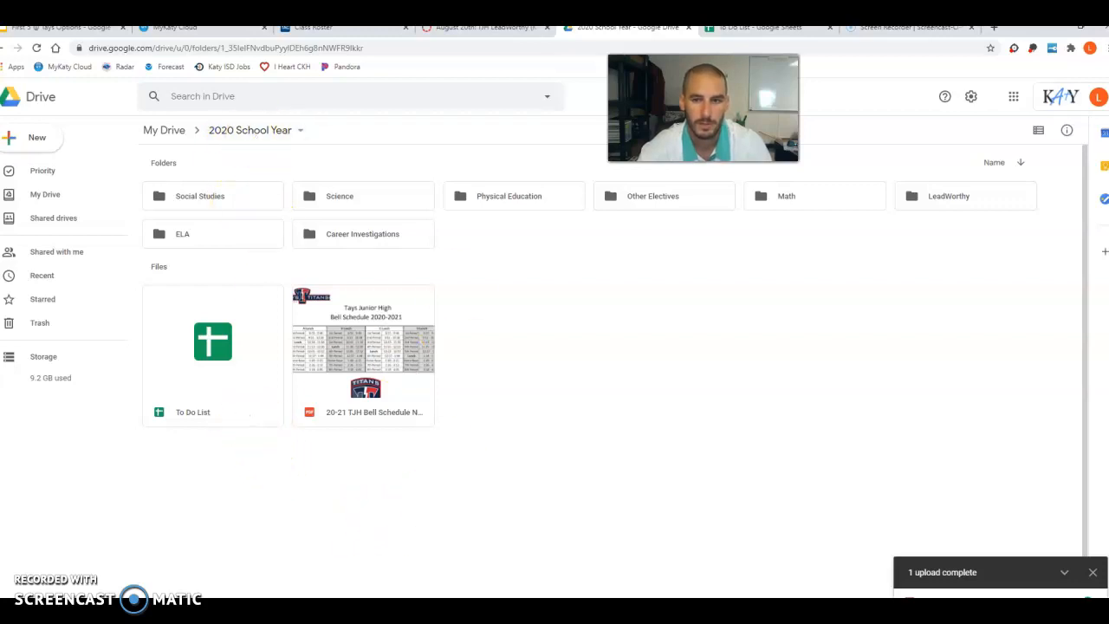
click(829, 27)
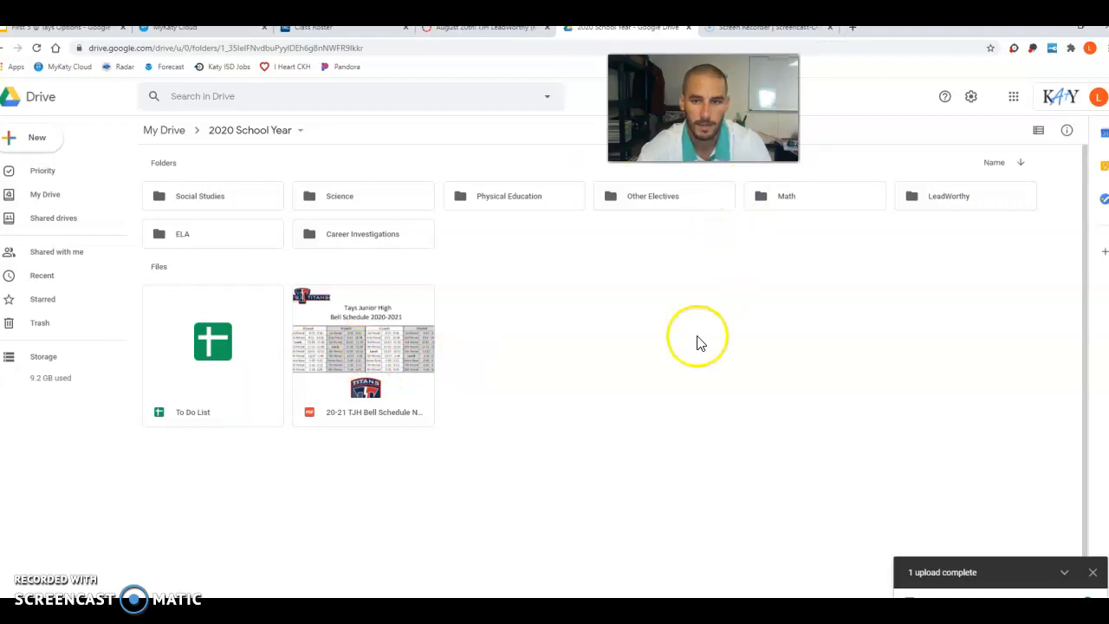
double_click(230, 384)
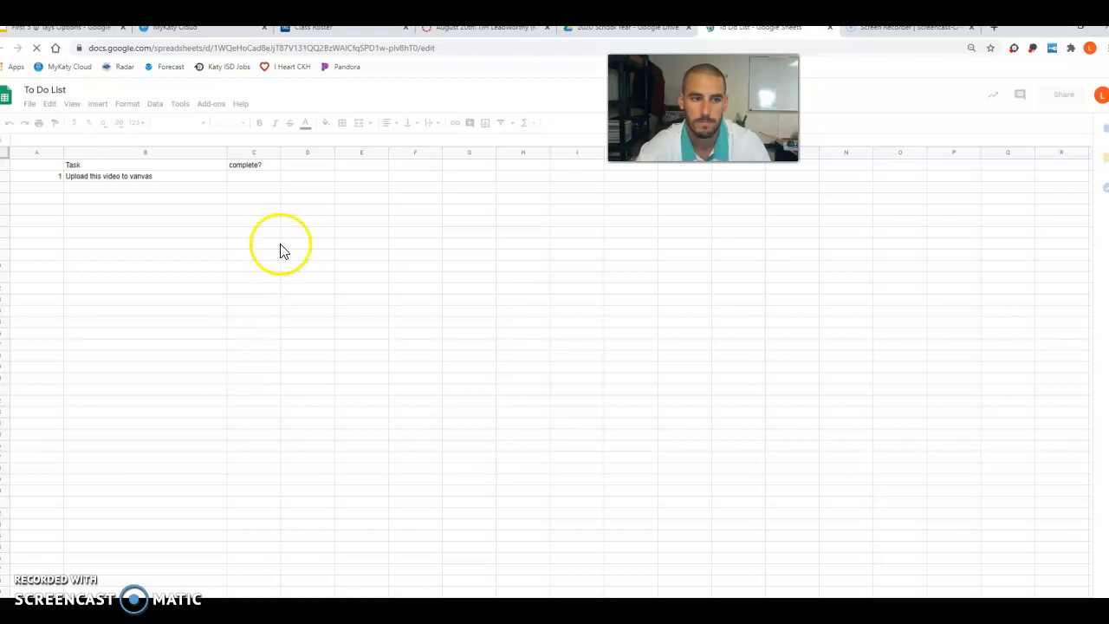
Mark the first task complete with "x" in C2, and return to the "2020 School Year" folder in Google Drive
click(253, 180)
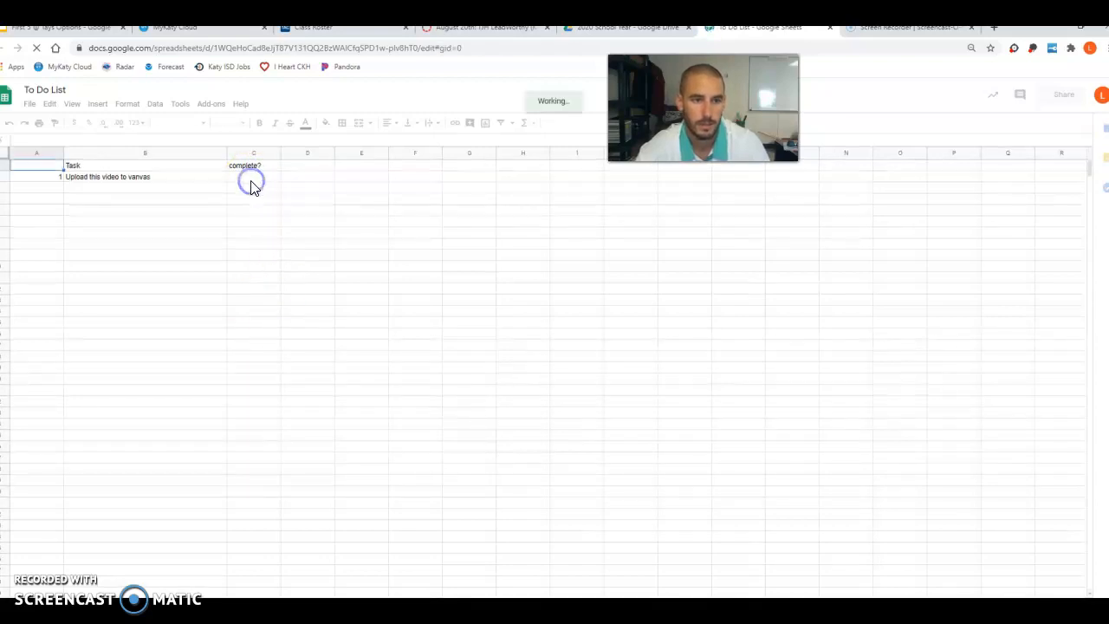
click(252, 182)
text(x)
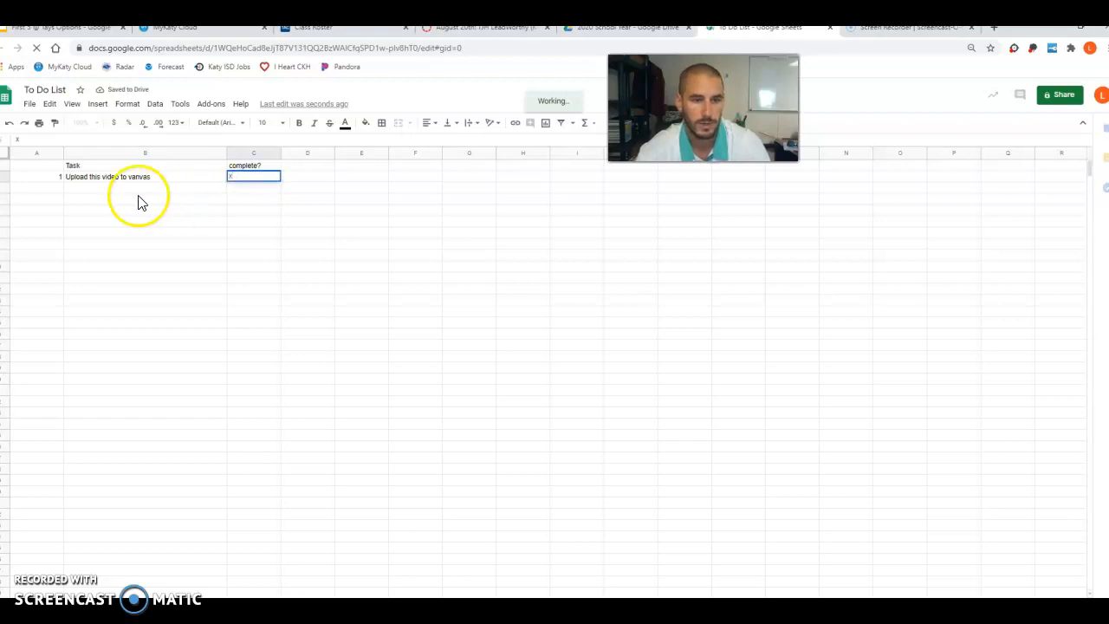
click(50, 197)
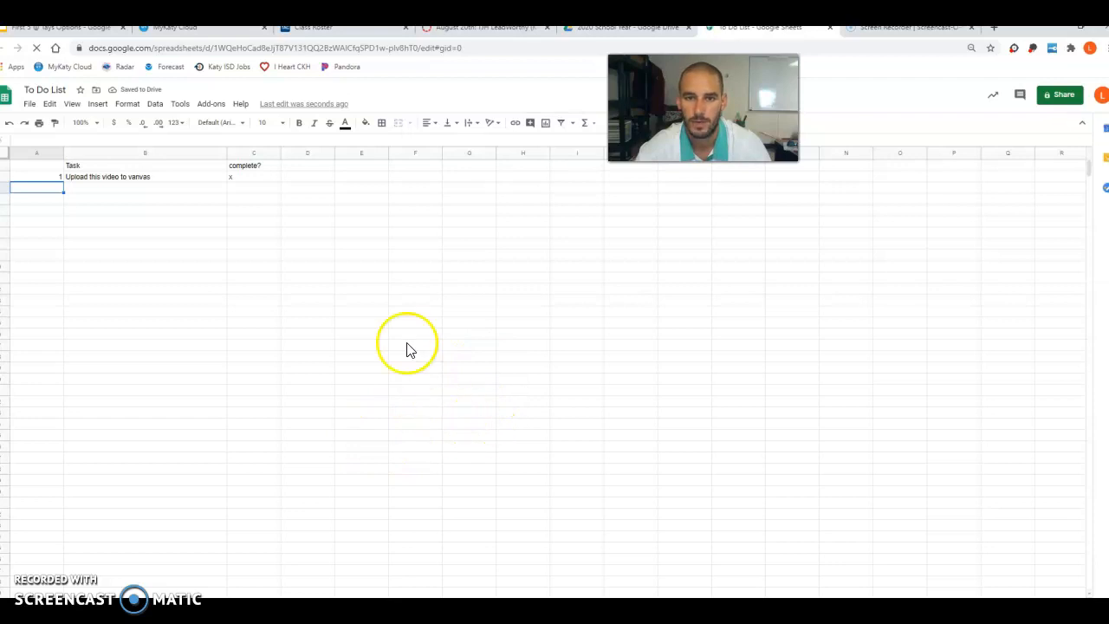
click(628, 29)
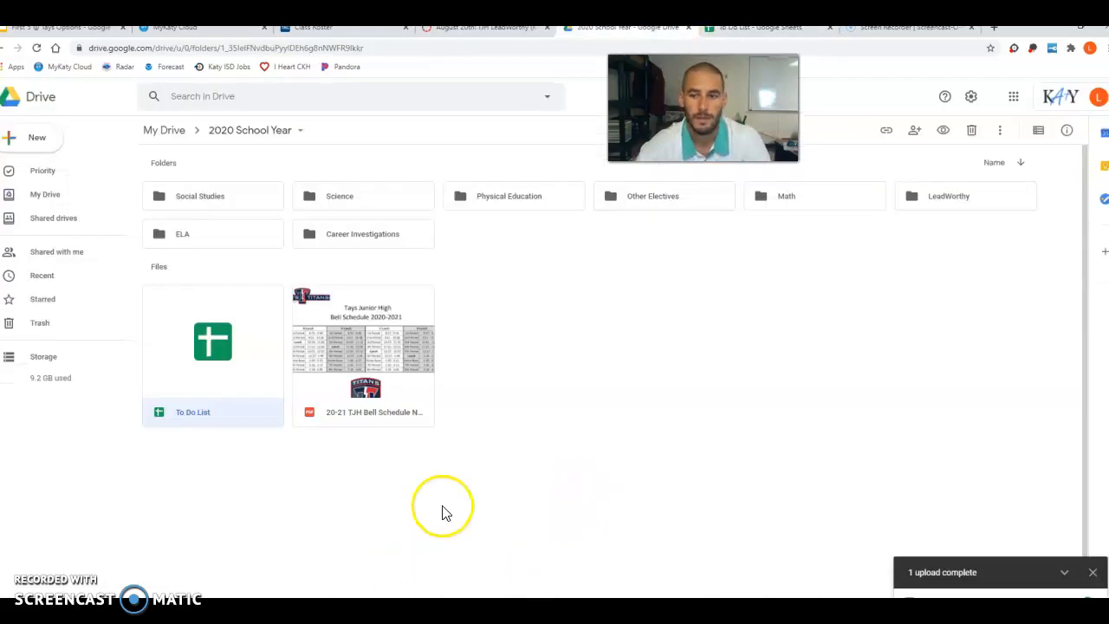
Capture the "2020 School Year" folder view with the Snipping Tool and start saving the snip as a file
click(417, 382)
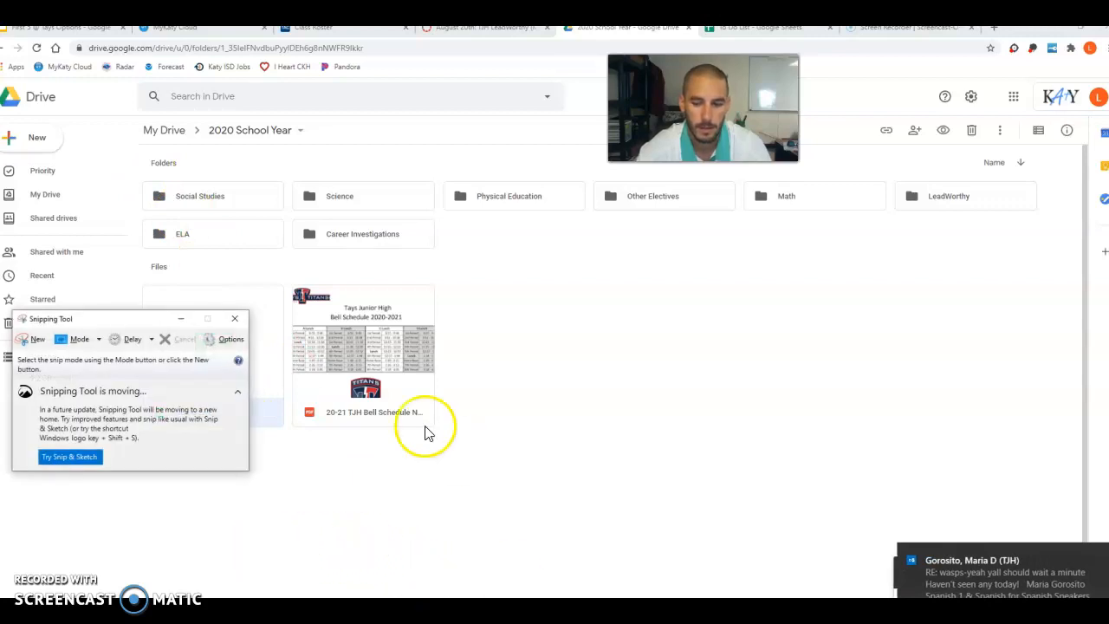
click(32, 342)
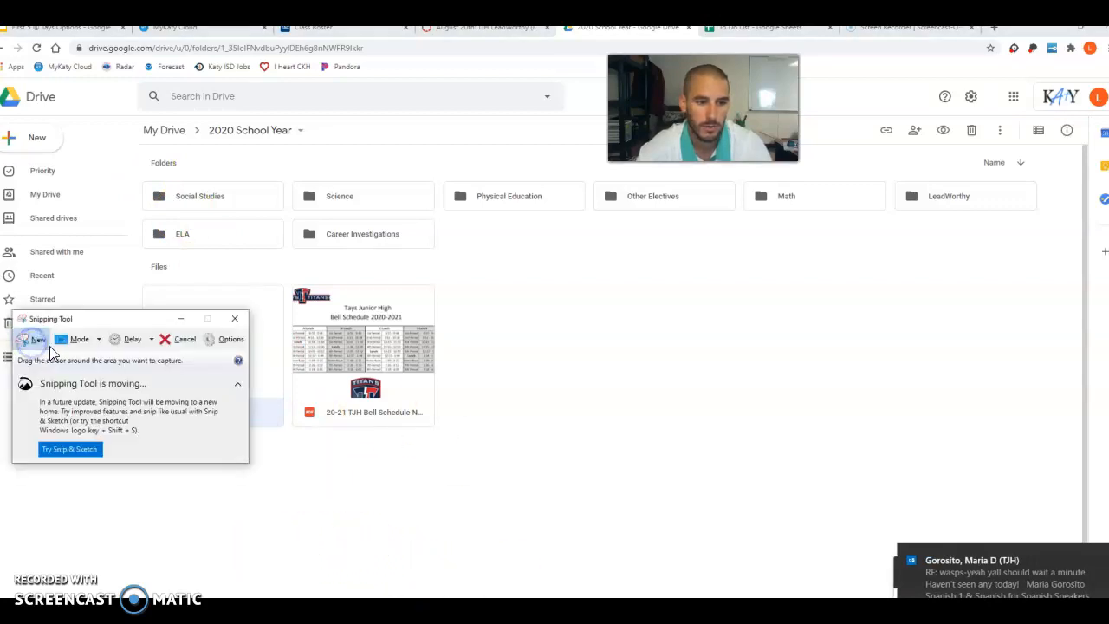
drag(122, 92, 1050, 529)
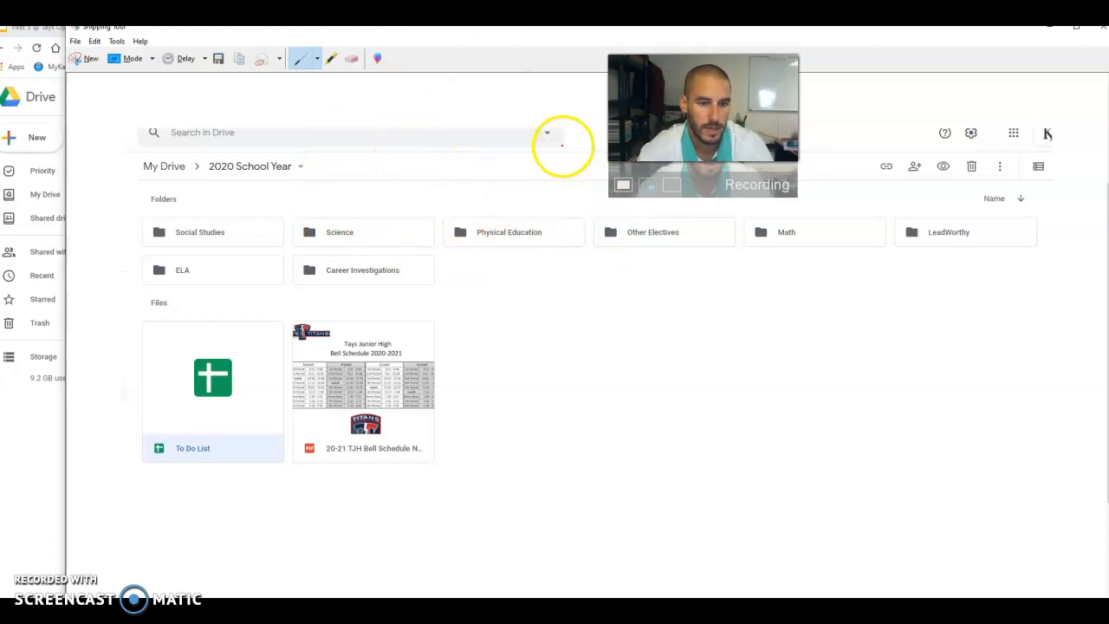
right_click(522, 323)
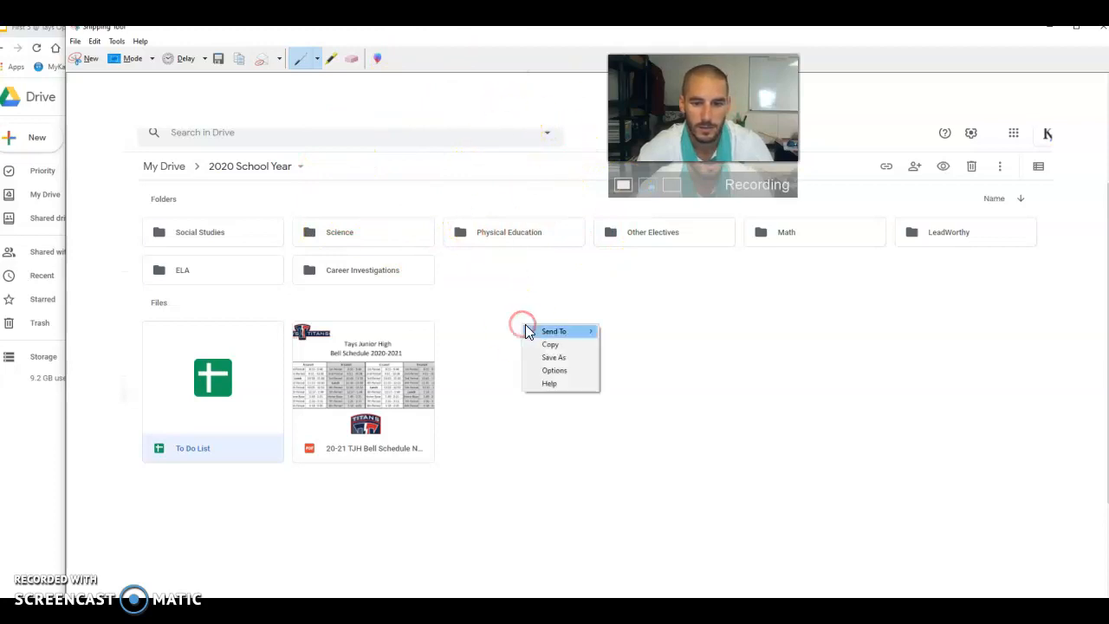
click(565, 357)
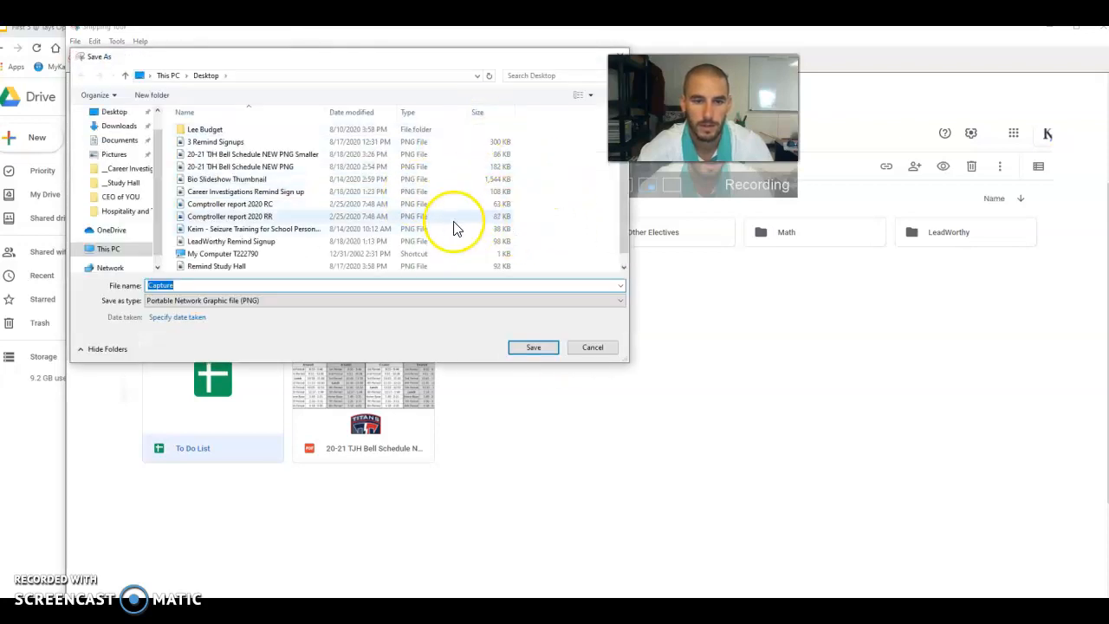
Cancel saving the snip and close the Snipping Tool without keeping the capture
click(620, 52)
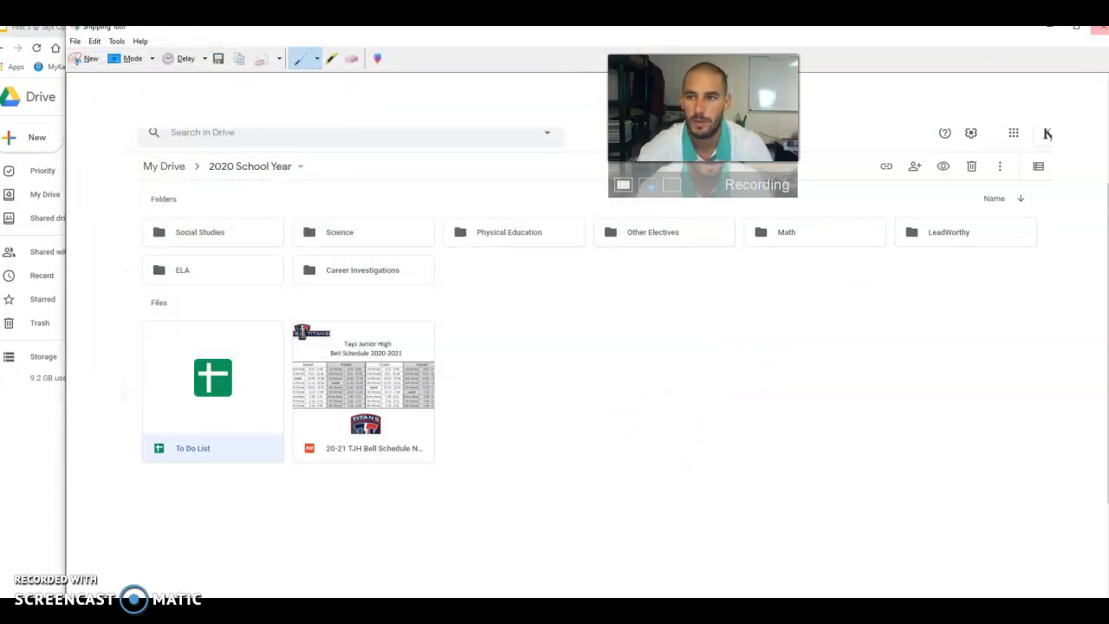
click(1098, 28)
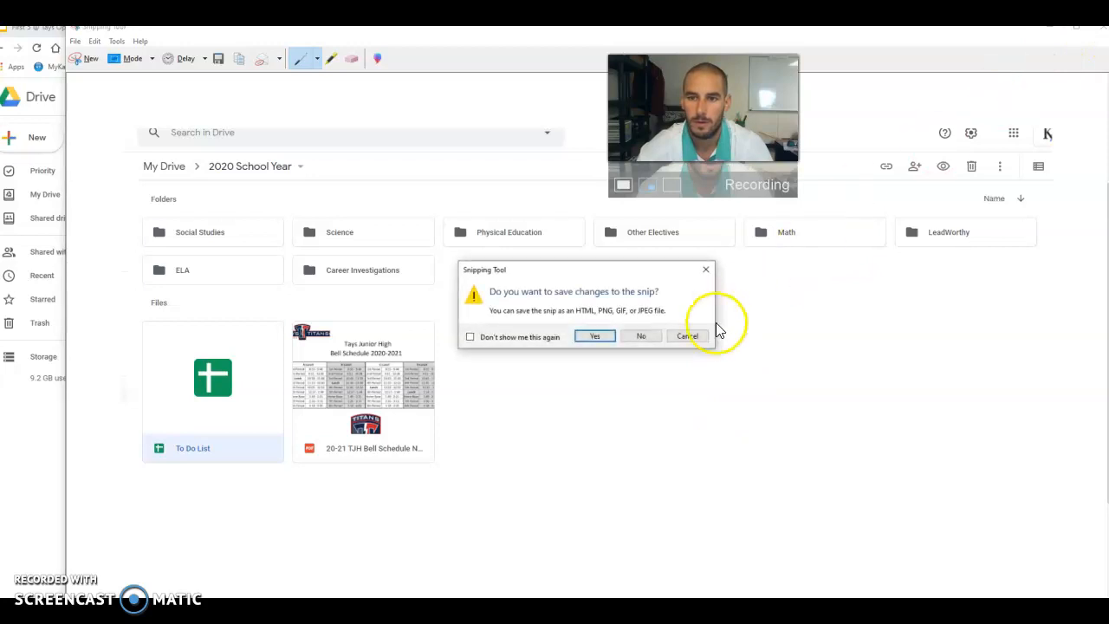
click(638, 337)
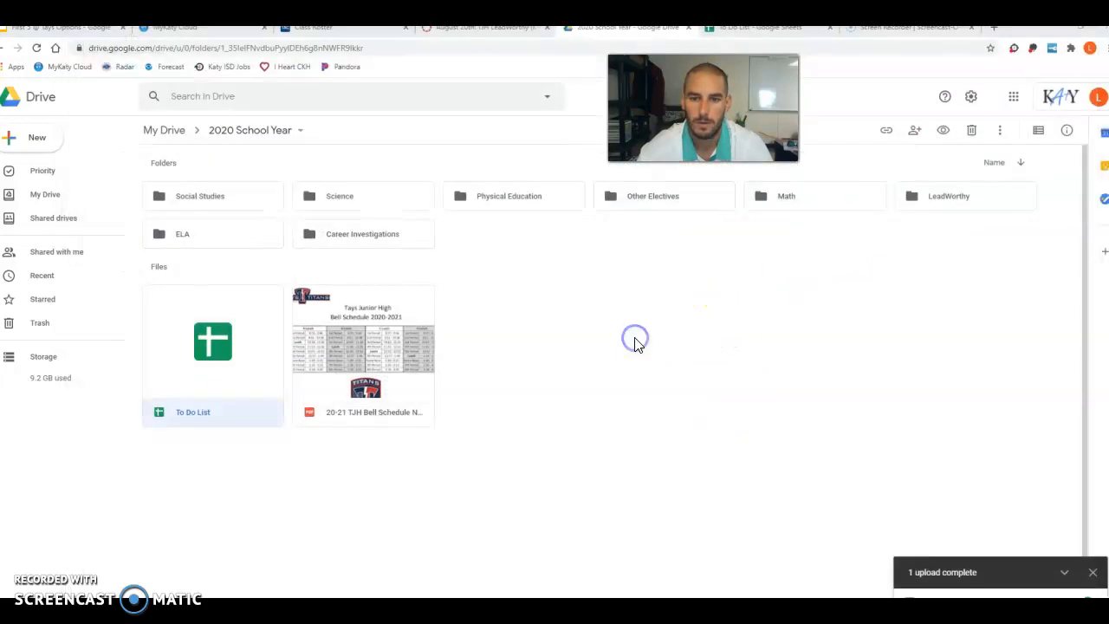
click(992, 358)
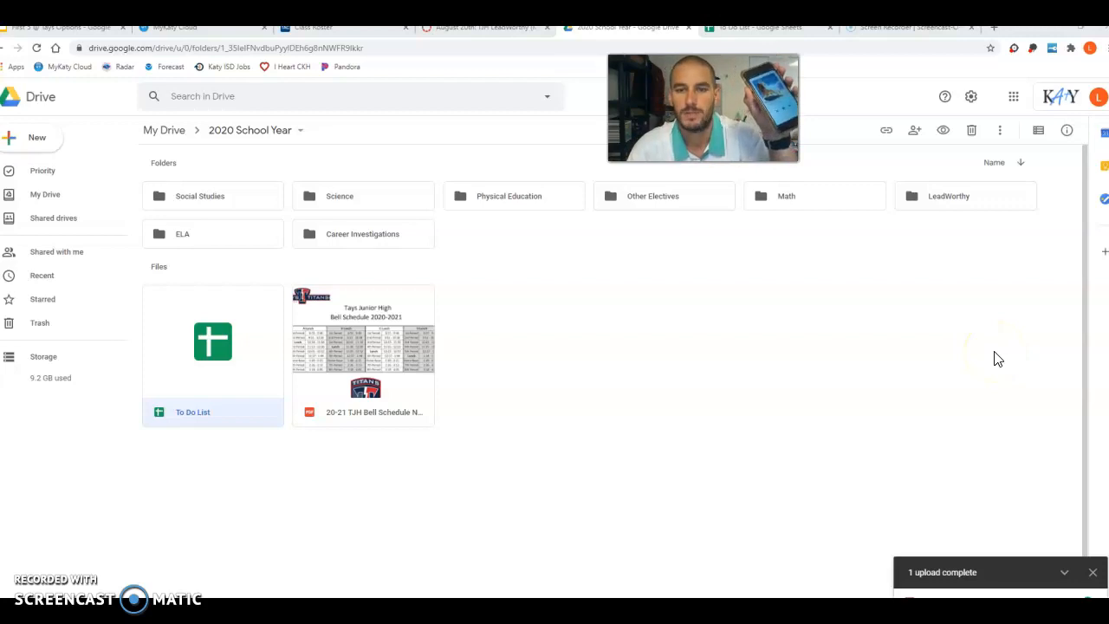